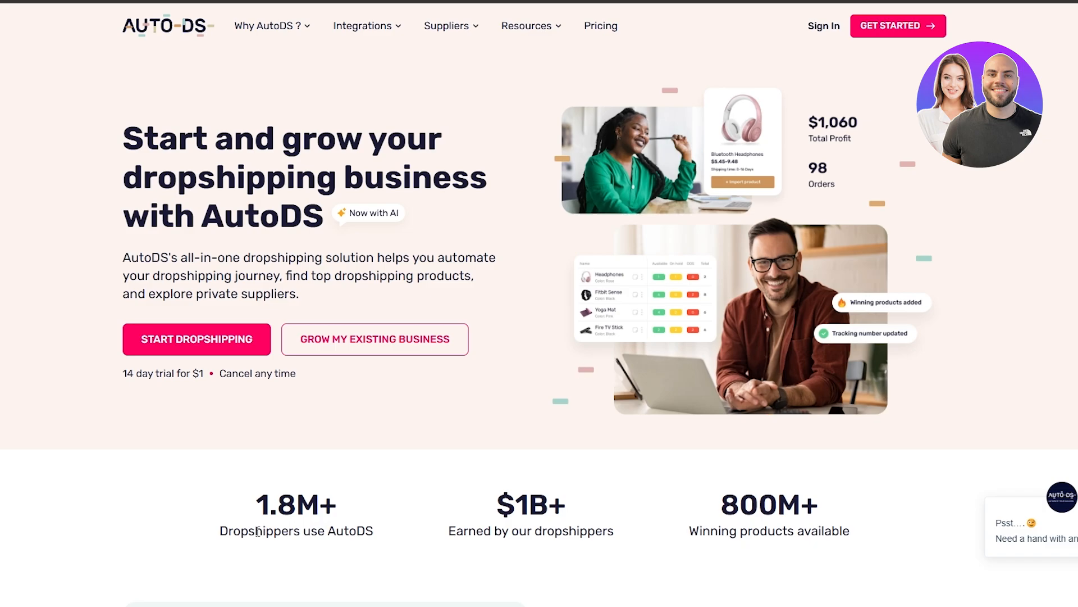
# Review the Import 200 plan's monthly price and Product Importer limit for Shopify on the AutoDS pricing page.
pyautogui.scroll(-10, 399, 404)
pyautogui.scroll(10, 399, 405)
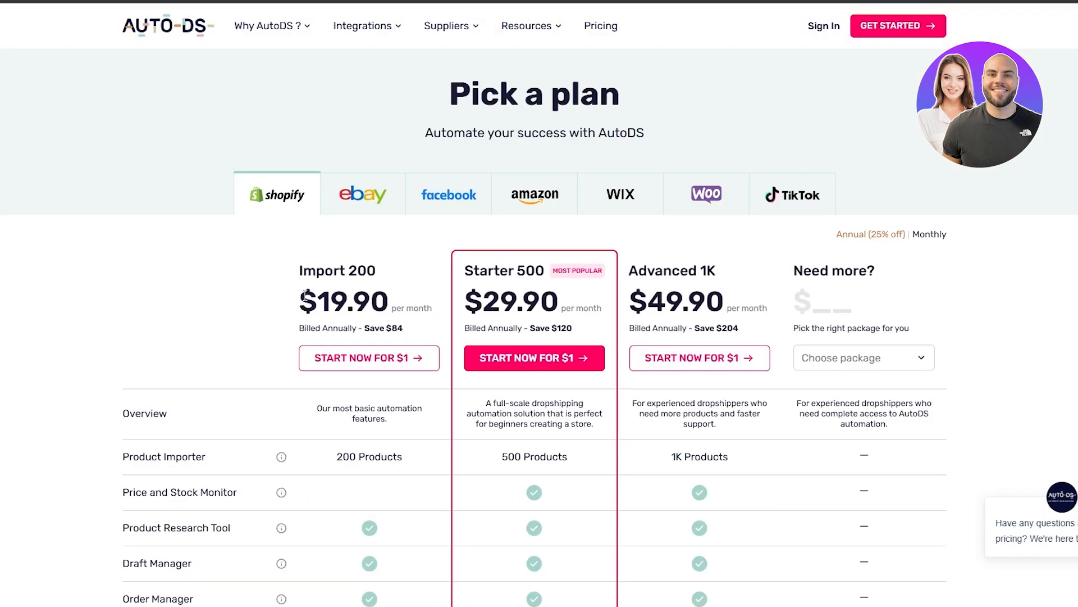
pyautogui.scroll(-1, 355, 300)
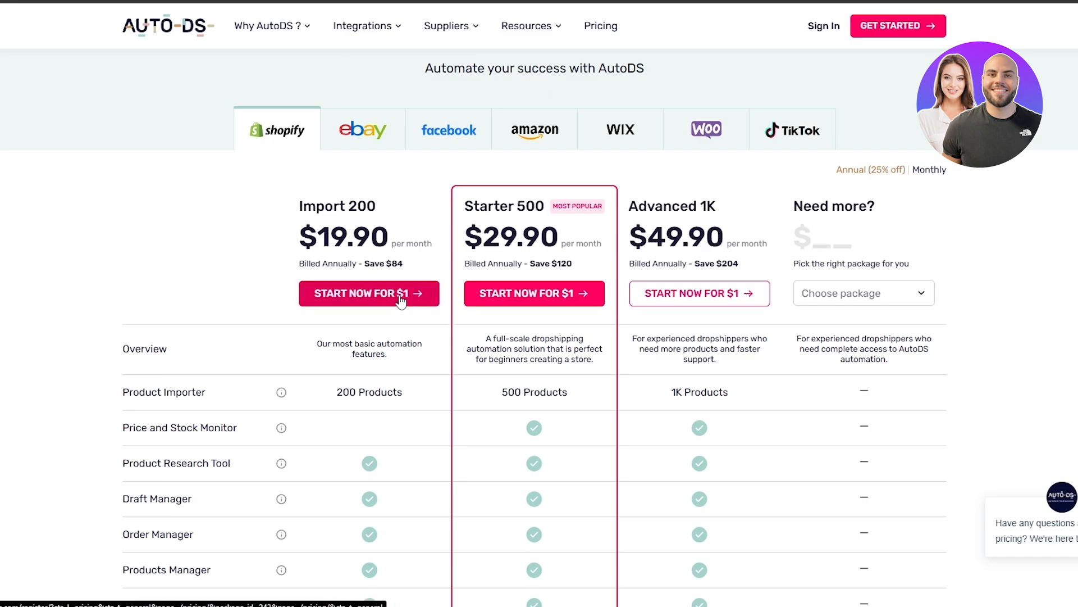
pyautogui.scroll(-1, 368, 291)
pyautogui.scroll(-1, 370, 280)
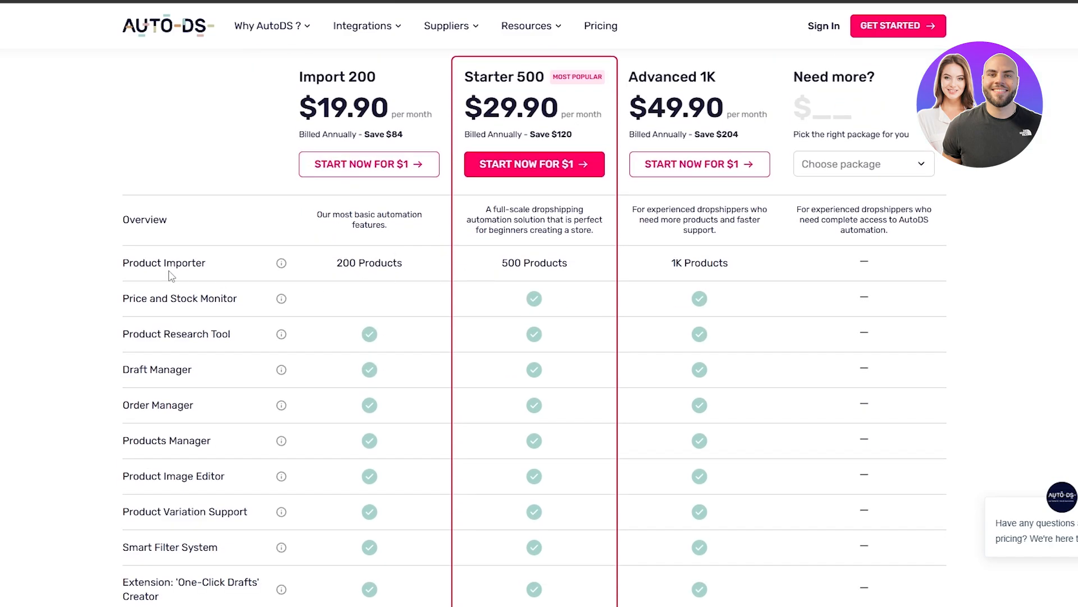
pyautogui.moveTo(145, 264); pyautogui.dragTo(195, 264)
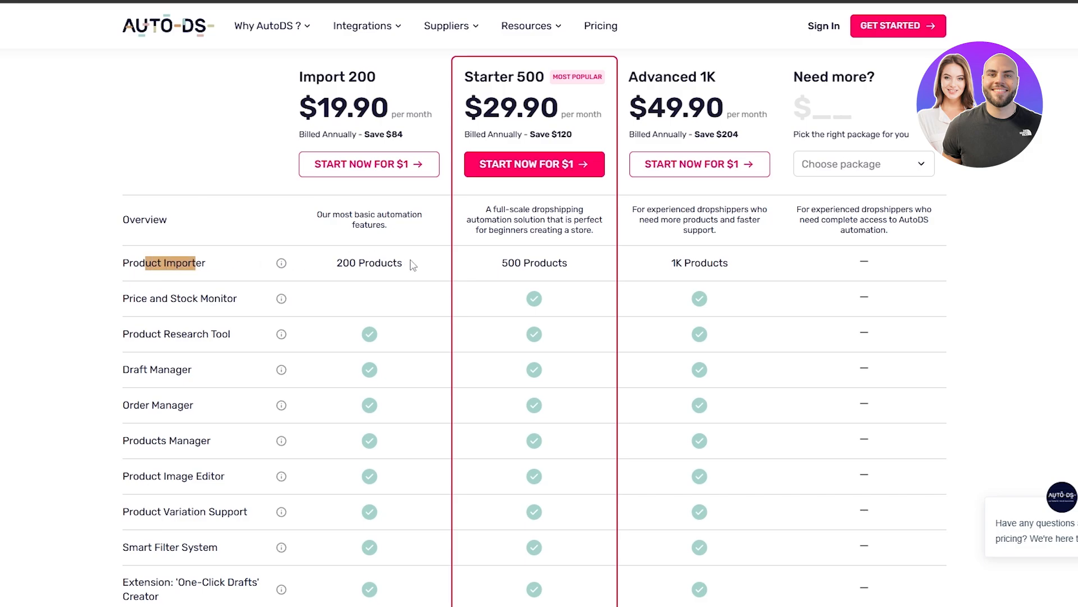
pyautogui.moveTo(336, 264); pyautogui.dragTo(388, 264)
pyautogui.scroll(1, 371, 225)
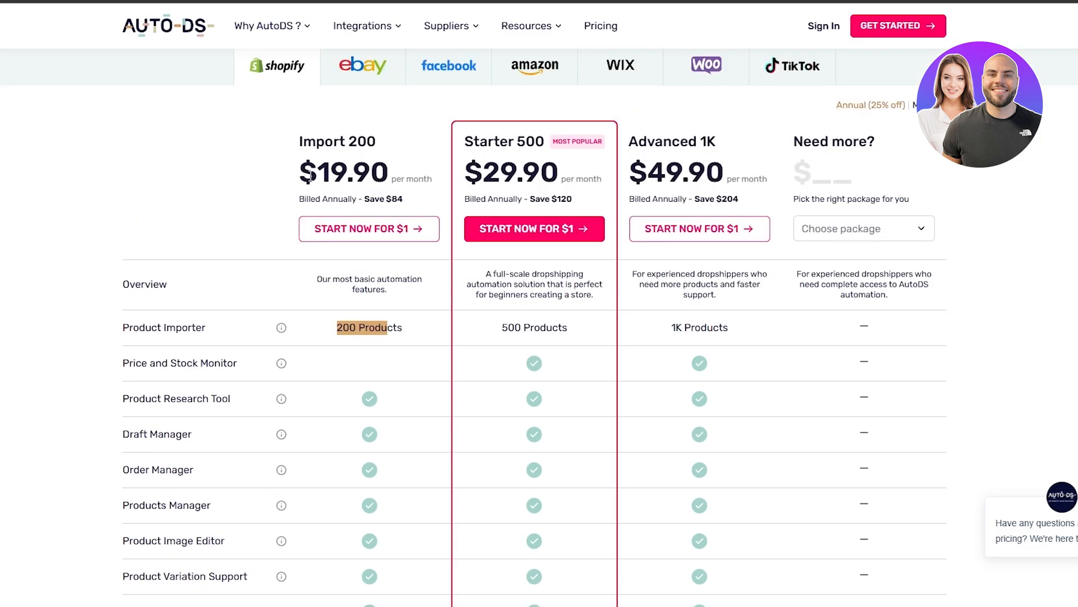
pyautogui.moveTo(310, 176); pyautogui.dragTo(435, 176)
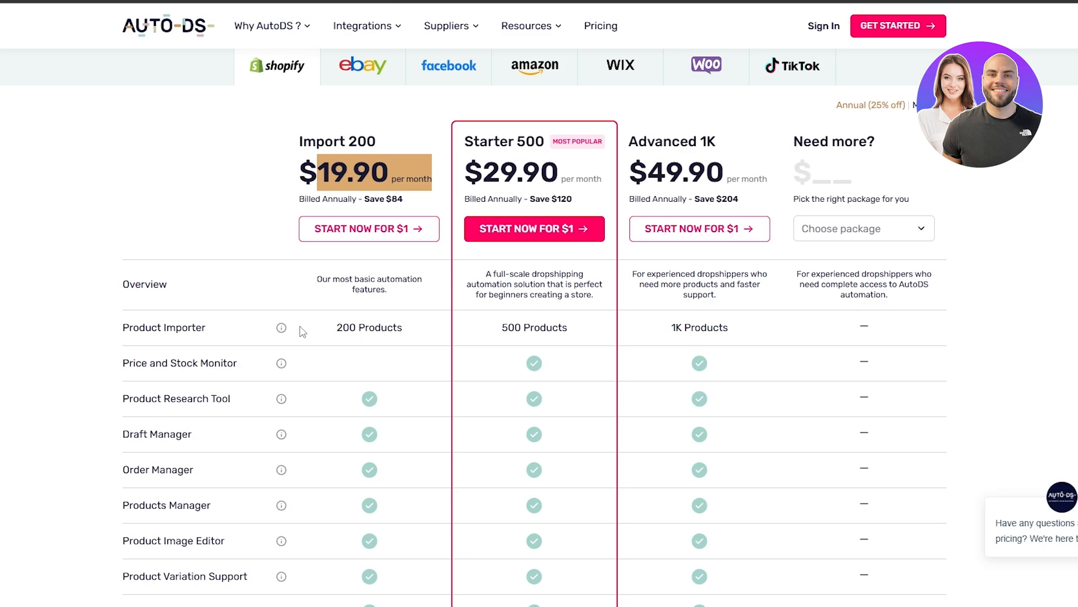
# Examine the features listed for the Import 200 plan, from Product Research Tool down to All Supported Suppliers.
pyautogui.scroll(-1, 364, 376)
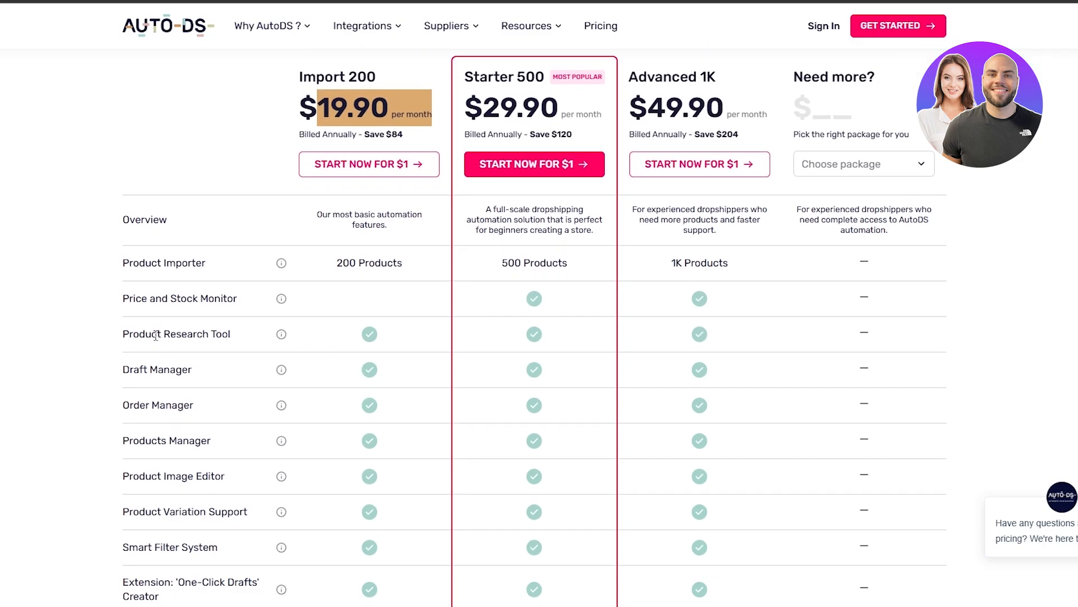
pyautogui.moveTo(147, 335); pyautogui.dragTo(189, 446)
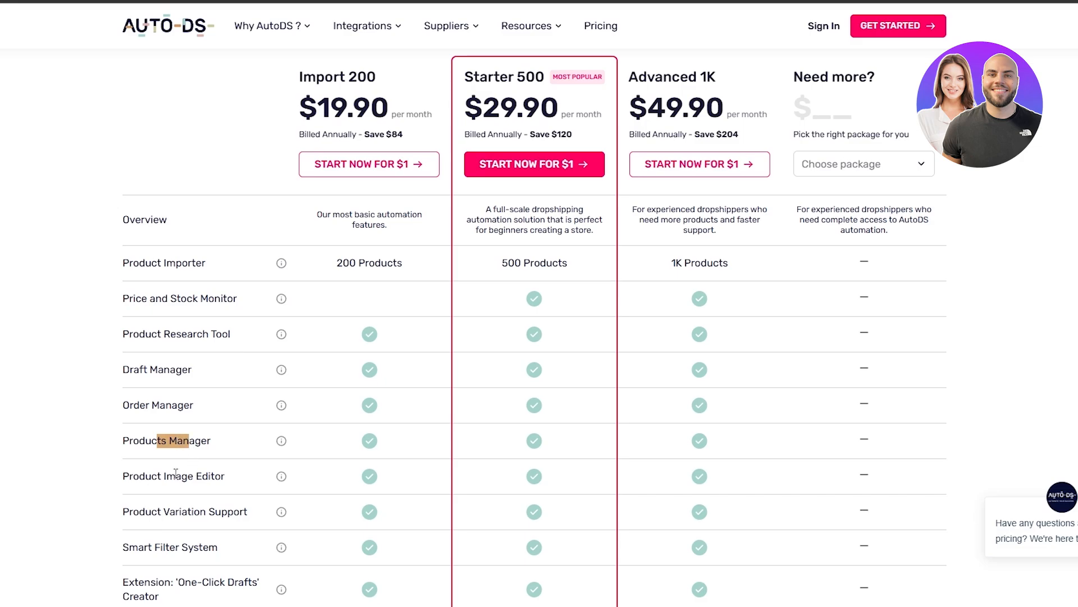
pyautogui.scroll(-1, 176, 474)
pyautogui.moveTo(145, 414); pyautogui.dragTo(195, 414)
pyautogui.scroll(-1, 194, 413)
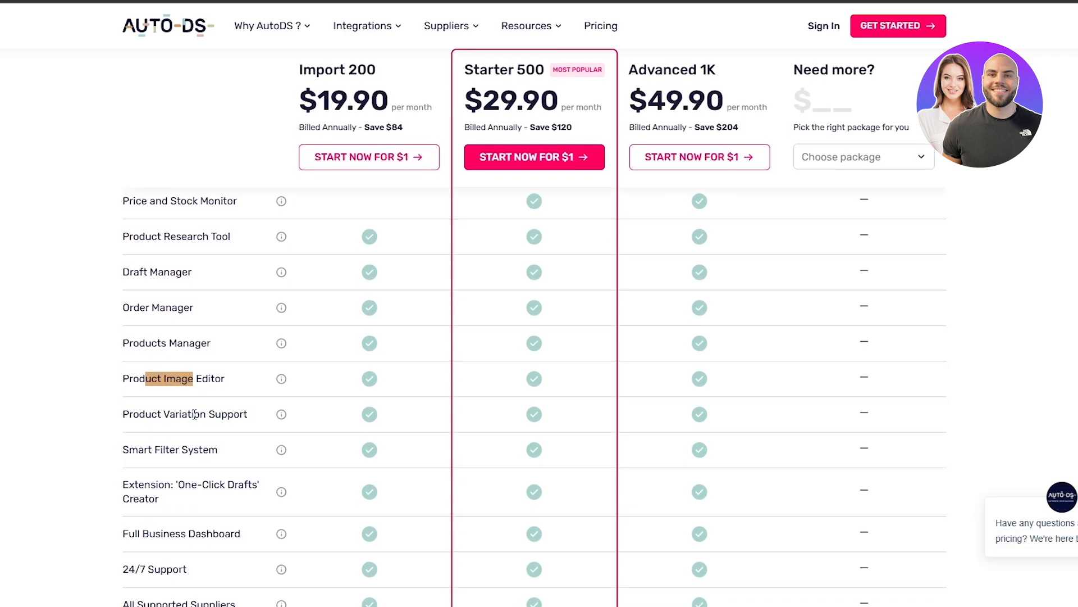
pyautogui.scroll(-1, 195, 414)
pyautogui.moveTo(169, 380); pyautogui.dragTo(188, 381)
pyautogui.scroll(-2, 190, 385)
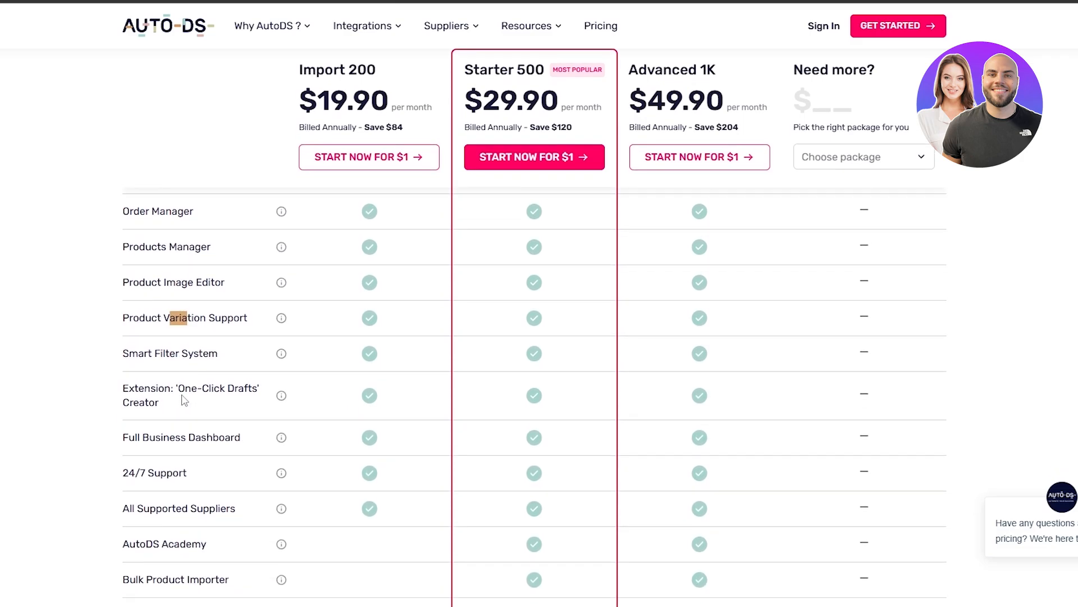
pyautogui.scroll(-3, 219, 420)
pyautogui.moveTo(156, 308); pyautogui.dragTo(234, 308)
pyautogui.moveTo(142, 343); pyautogui.dragTo(204, 380)
pyautogui.scroll(-3, 254, 395)
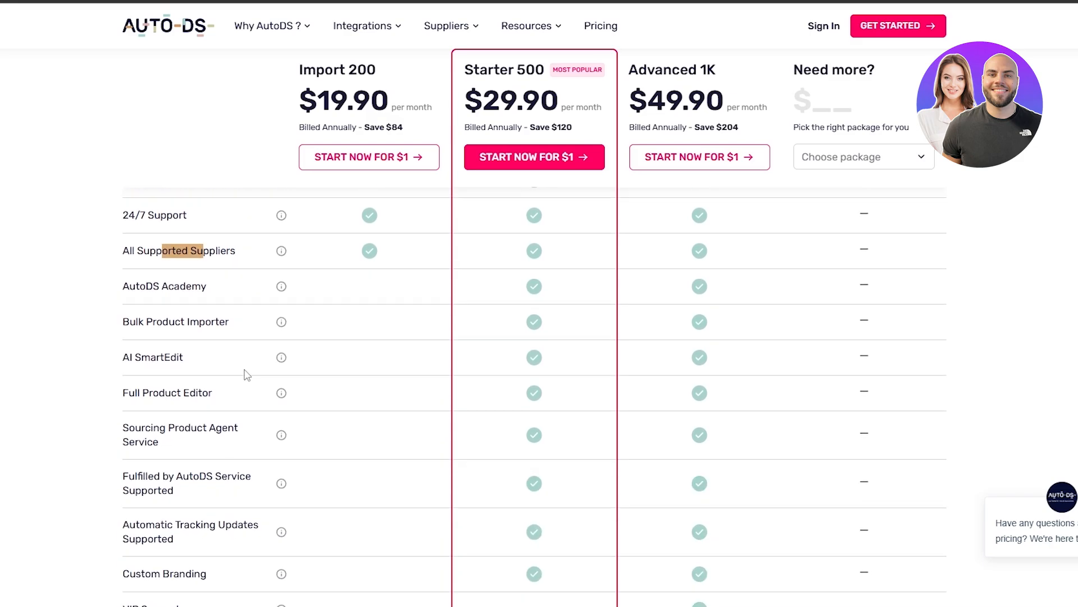
# Compare the remaining plan features, from Bulk Product Importer to Multiple Store Management, across the Import 200, Starter 500 and Advanced 1K plans.
pyautogui.scroll(-1, 237, 284)
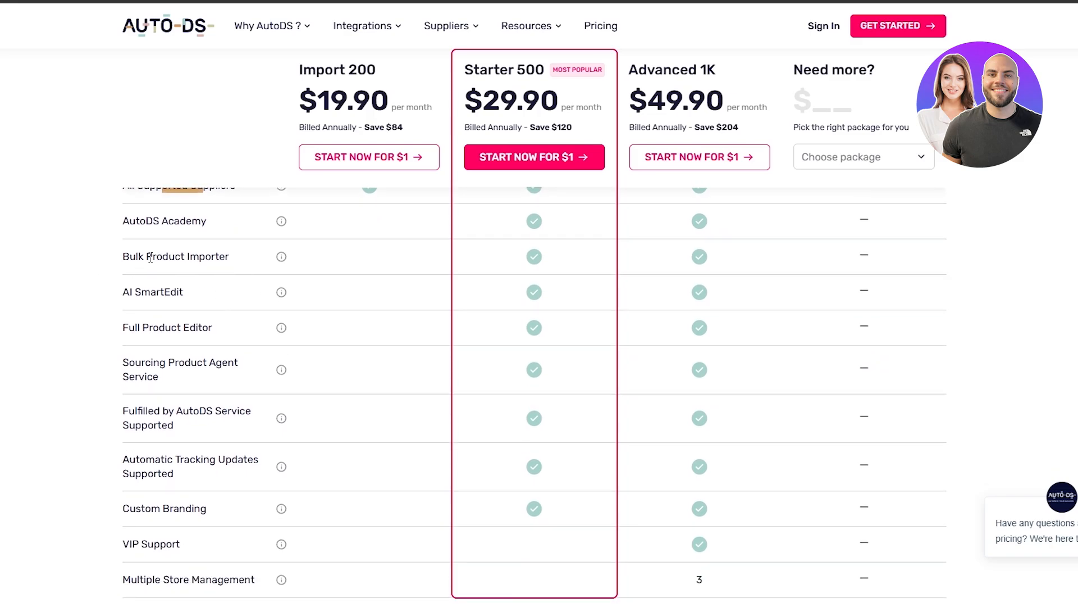
pyautogui.moveTo(135, 256); pyautogui.dragTo(210, 271)
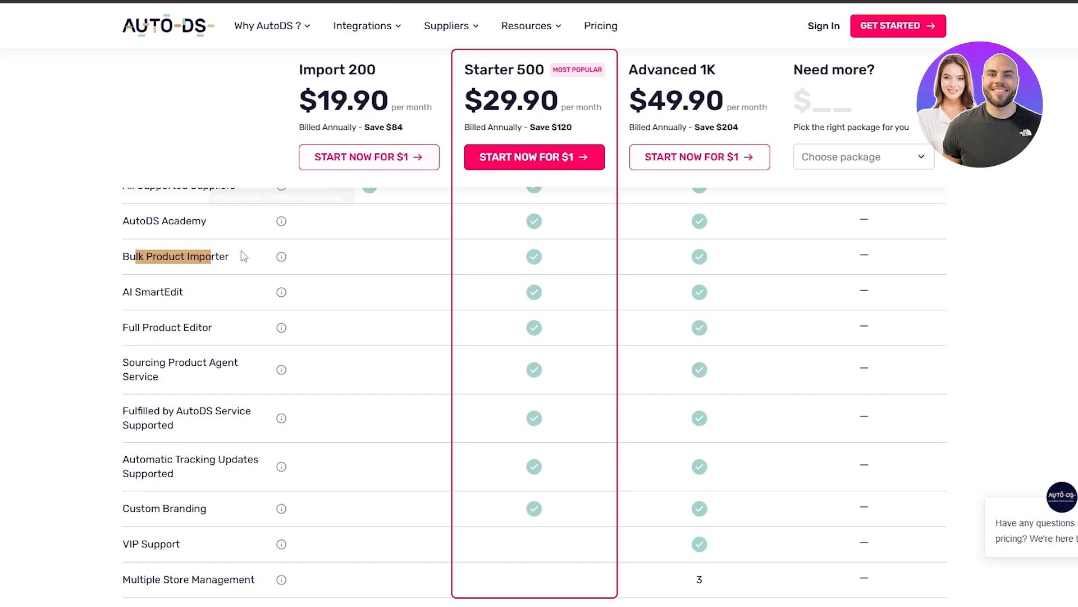
pyautogui.scroll(-2, 311, 339)
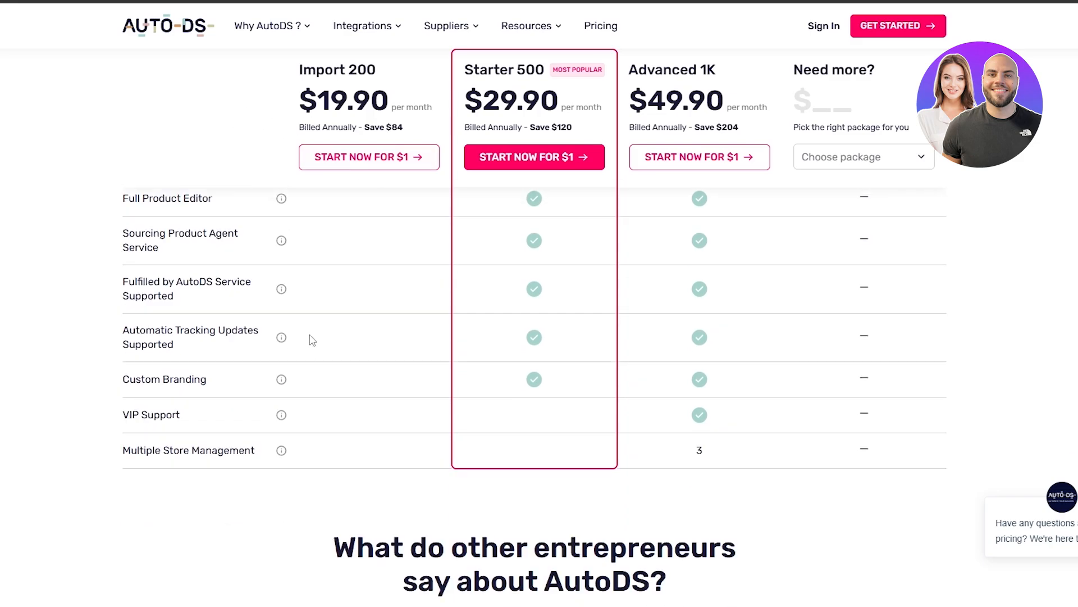
pyautogui.scroll(15, 311, 340)
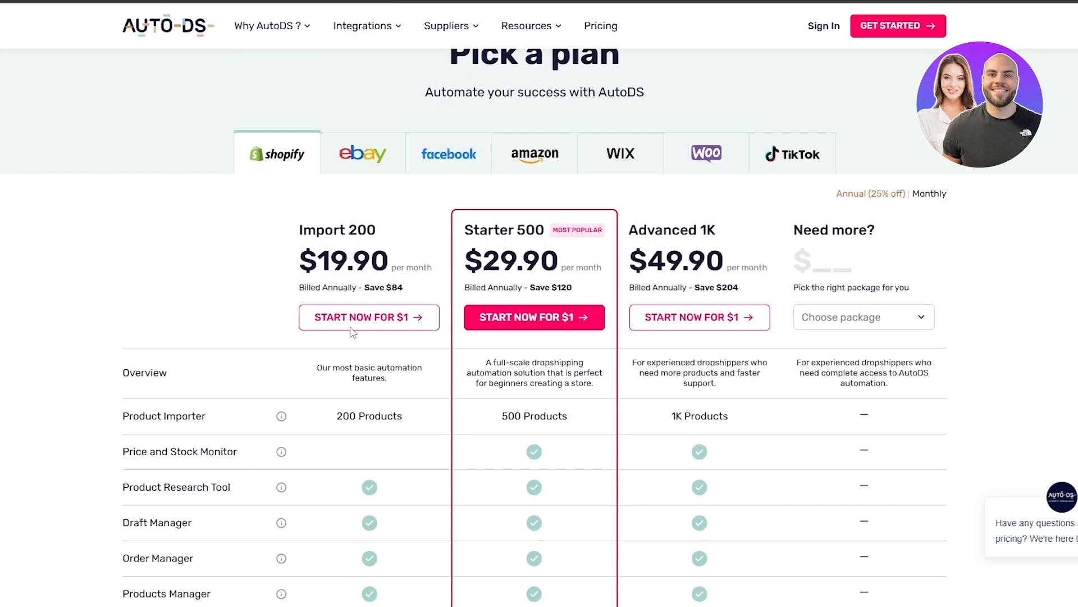
pyautogui.scroll(-15, 291, 373)
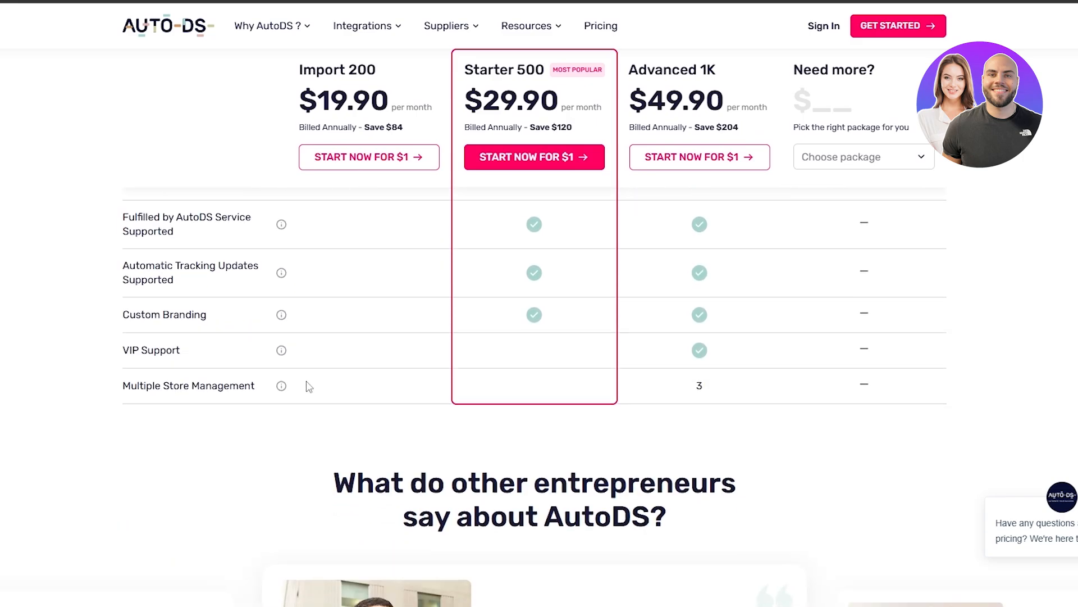
pyautogui.scroll(2, 311, 385)
pyautogui.scroll(10, 313, 384)
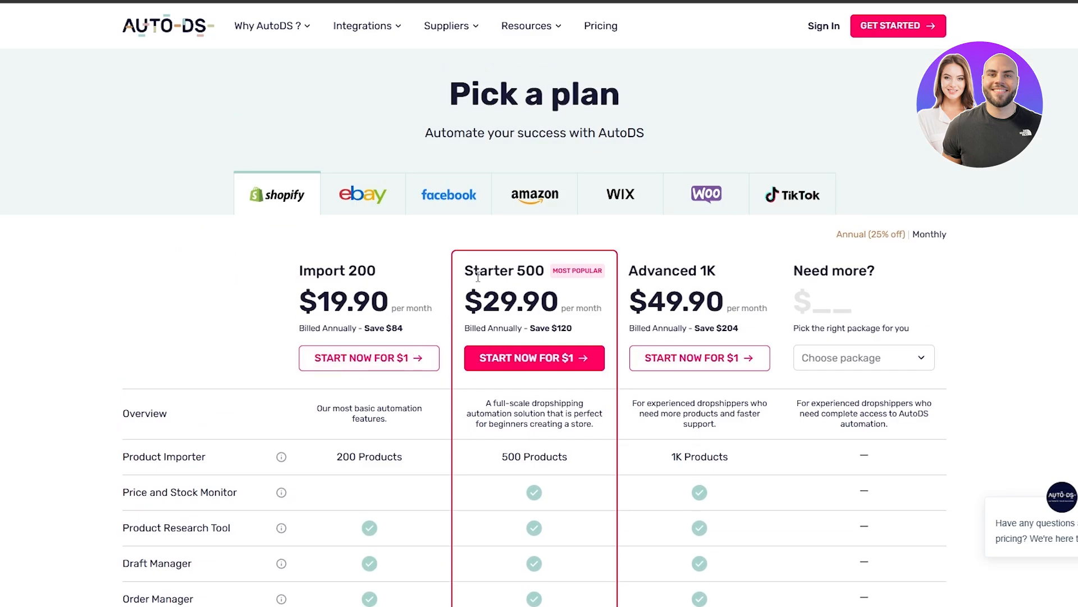
# Start the $1 trial of the Import 200 plan and sign up with a Google account.
pyautogui.scroll(-1, 478, 276)
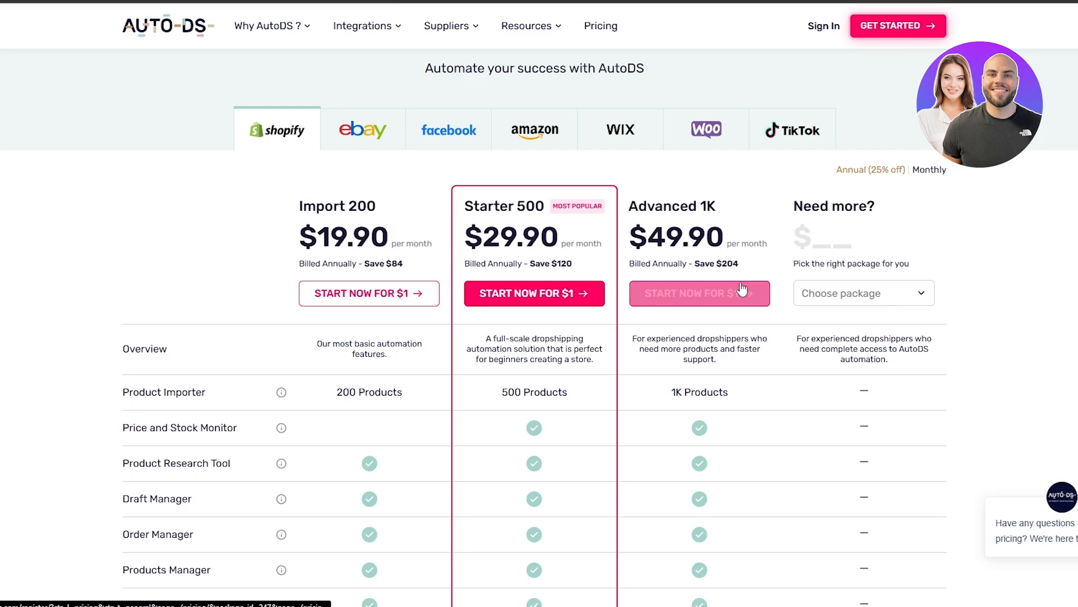
pyautogui.click(343, 302)
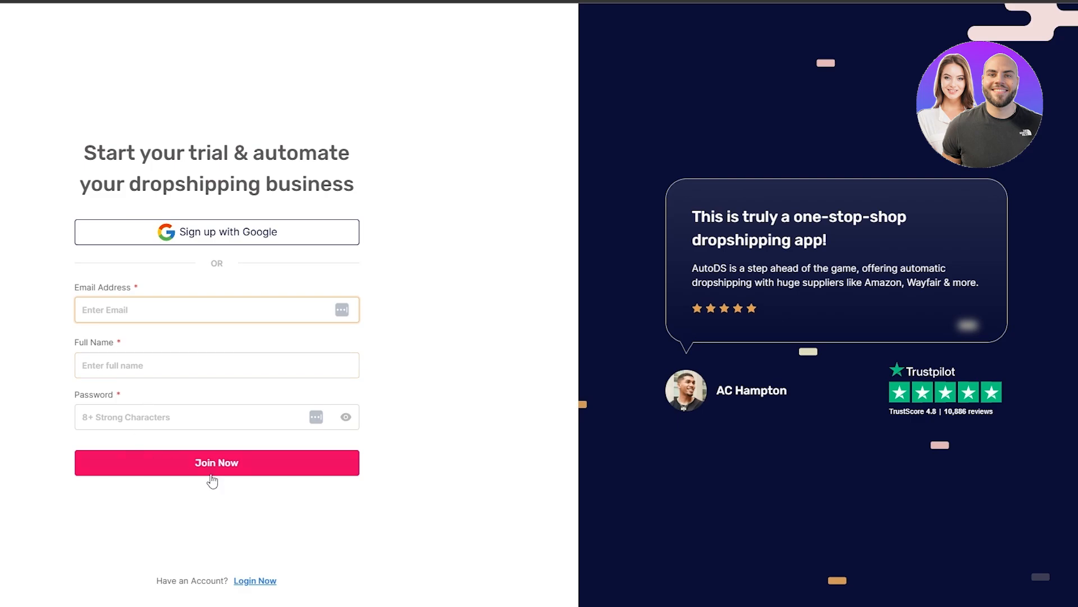
pyautogui.click(201, 233)
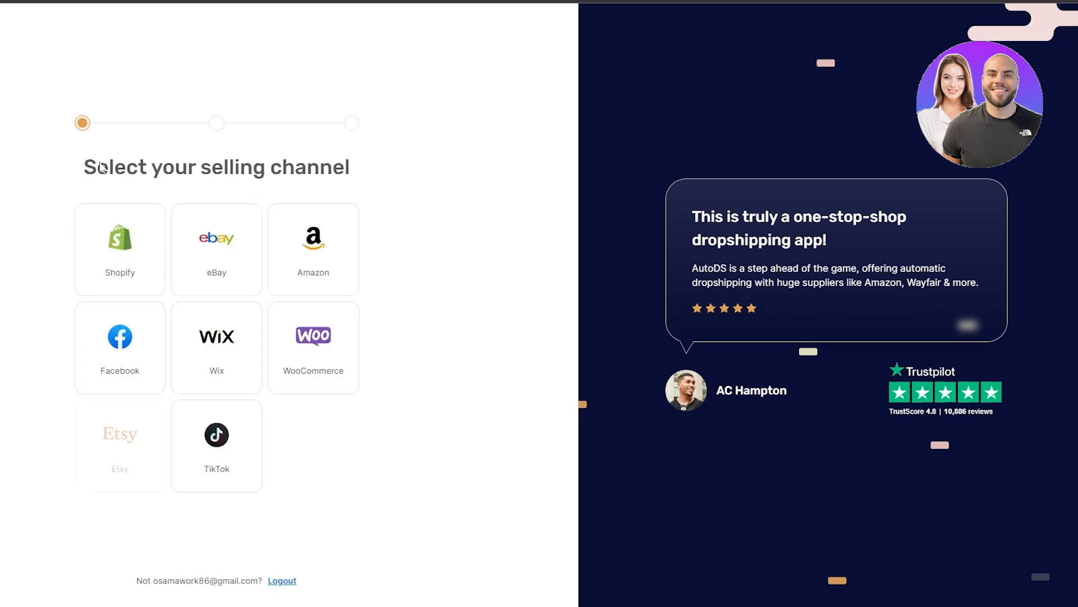
# Choose Shopify as the selling channel for the new account.
pyautogui.moveTo(101, 168); pyautogui.dragTo(320, 170)
pyautogui.rightClick(315, 170)
pyautogui.click(294, 173)
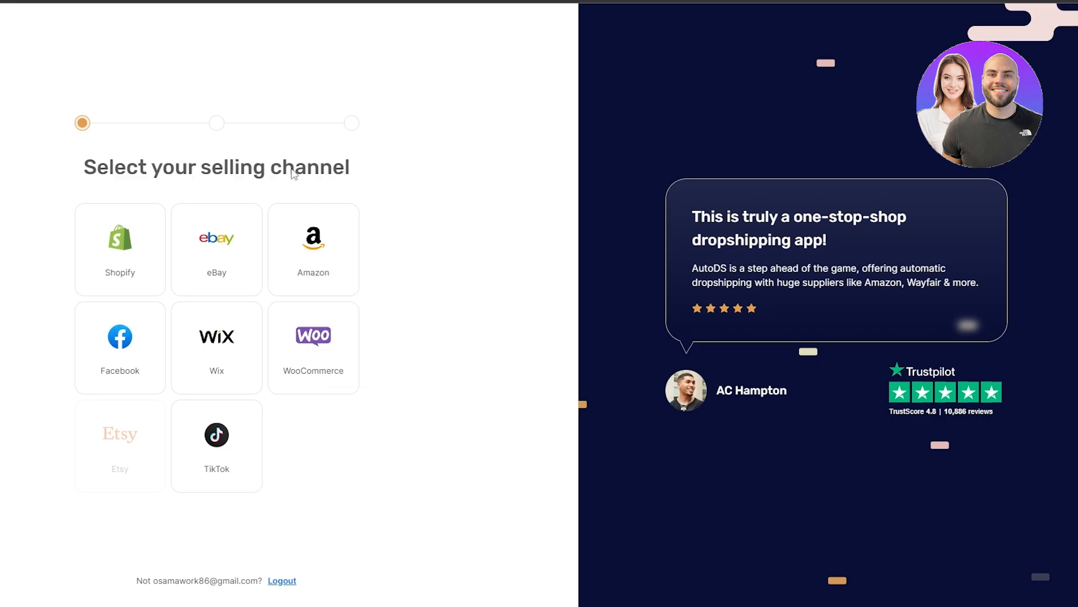
pyautogui.click(113, 251)
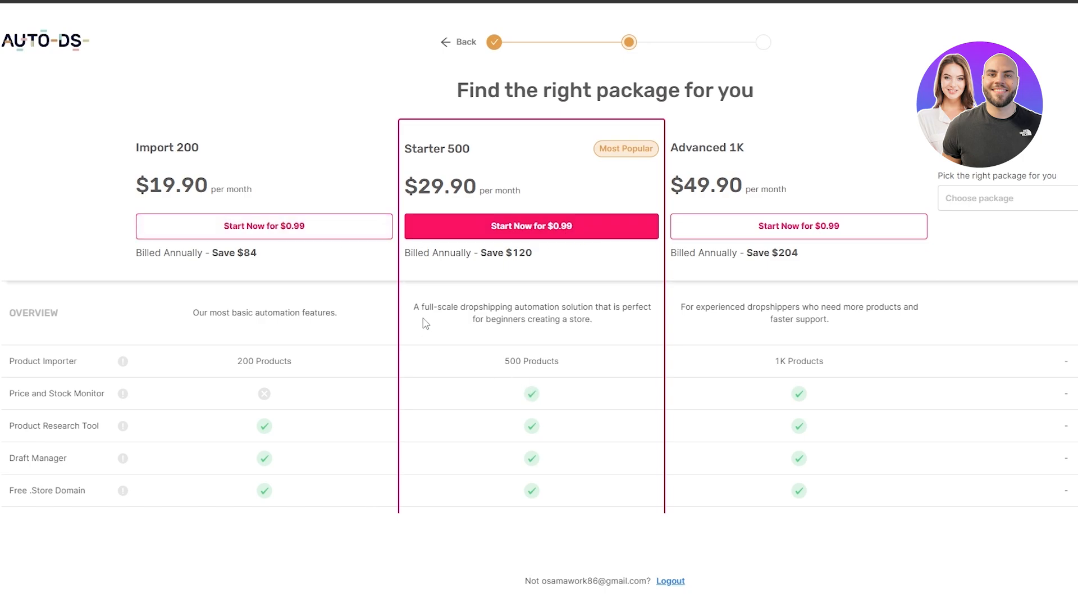
# Compare the package features and start the Starter 500 package for $0.99.
pyautogui.scroll(-3, 524, 341)
pyautogui.scroll(-8, 523, 341)
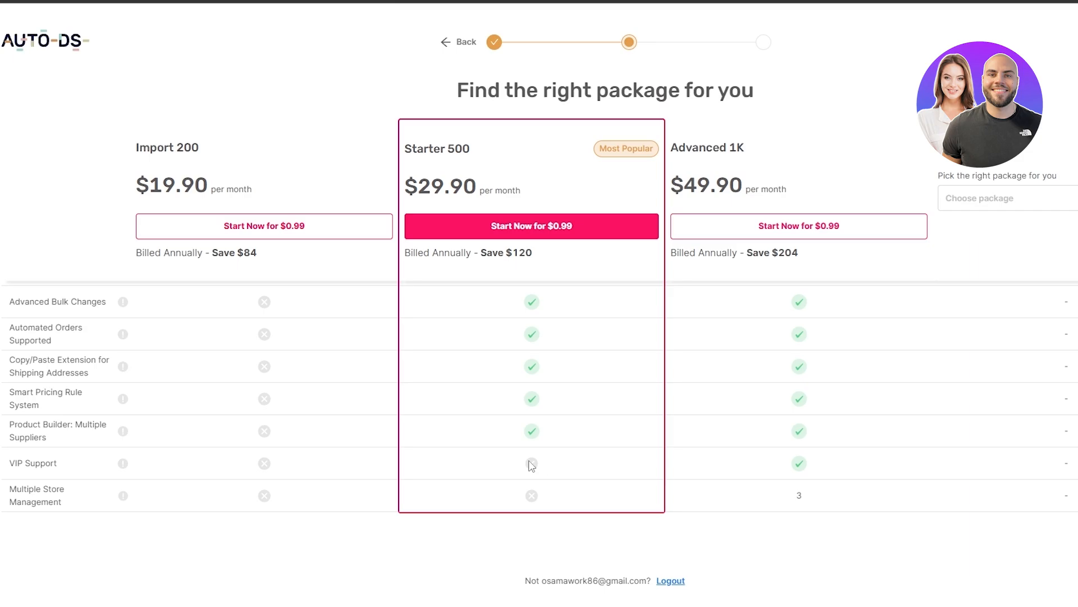
pyautogui.moveTo(434, 155); pyautogui.dragTo(472, 157)
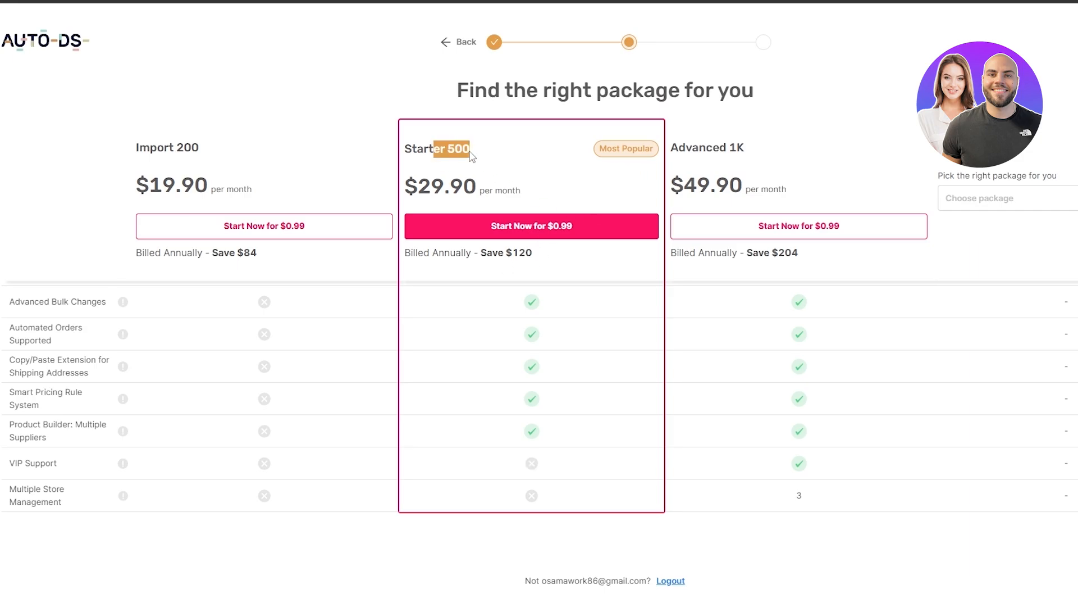
pyautogui.click(540, 227)
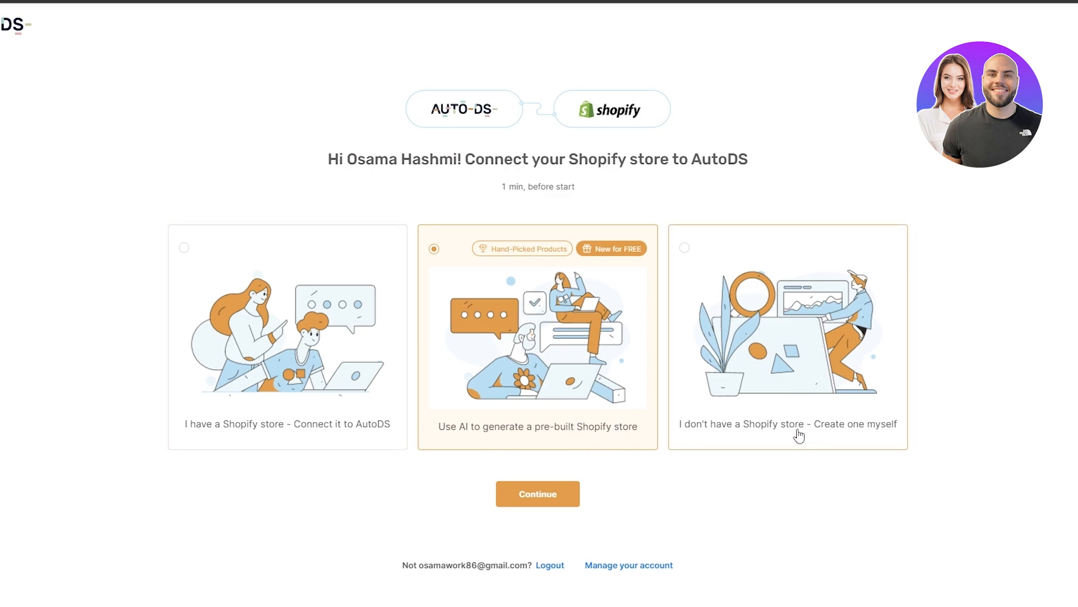
# Choose to connect an existing Shopify store to AutoDS and install the AutoDS: Dropshipping & POD app on it.
pyautogui.click(290, 389)
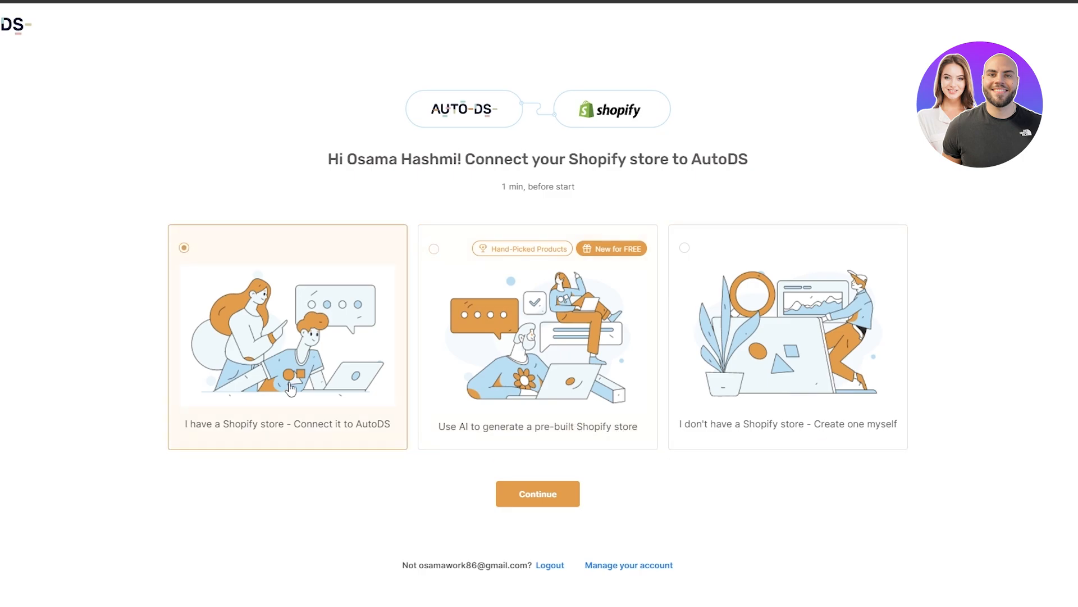
pyautogui.click(525, 501)
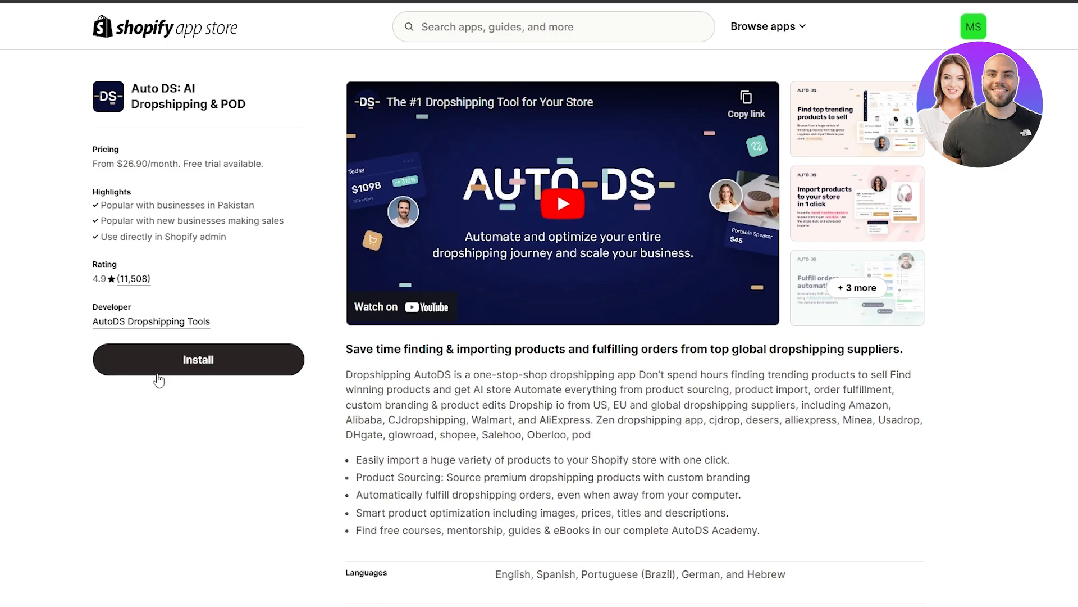
pyautogui.click(175, 362)
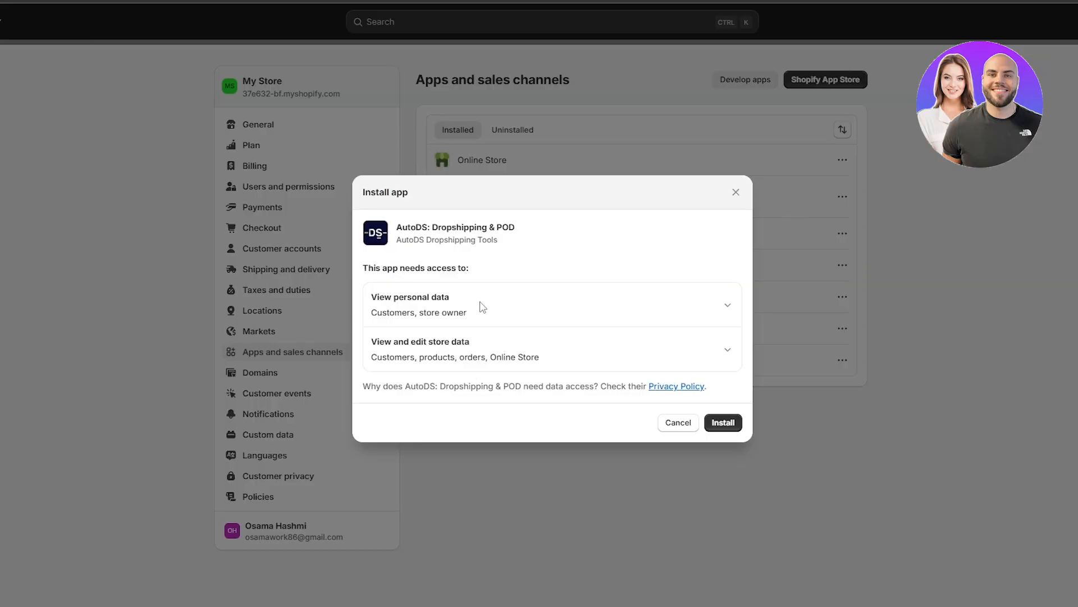
pyautogui.click(737, 428)
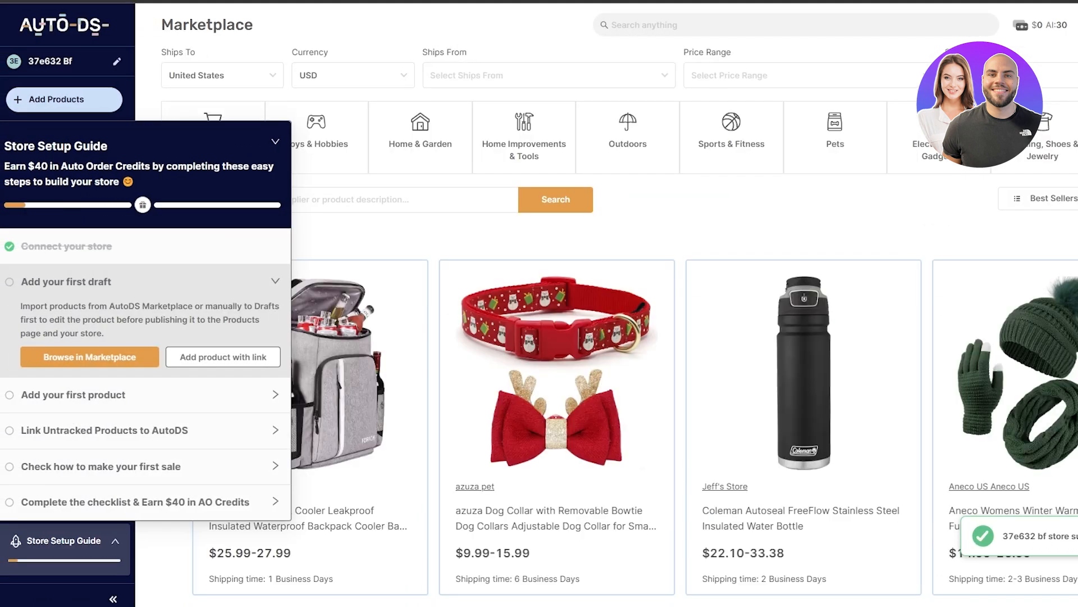
# Collapse the Store Setup Guide and browse the Best Sellers, New Arrivals and Toys & Hobbies products in the Marketplace.
pyautogui.scroll(-5, 635, 337)
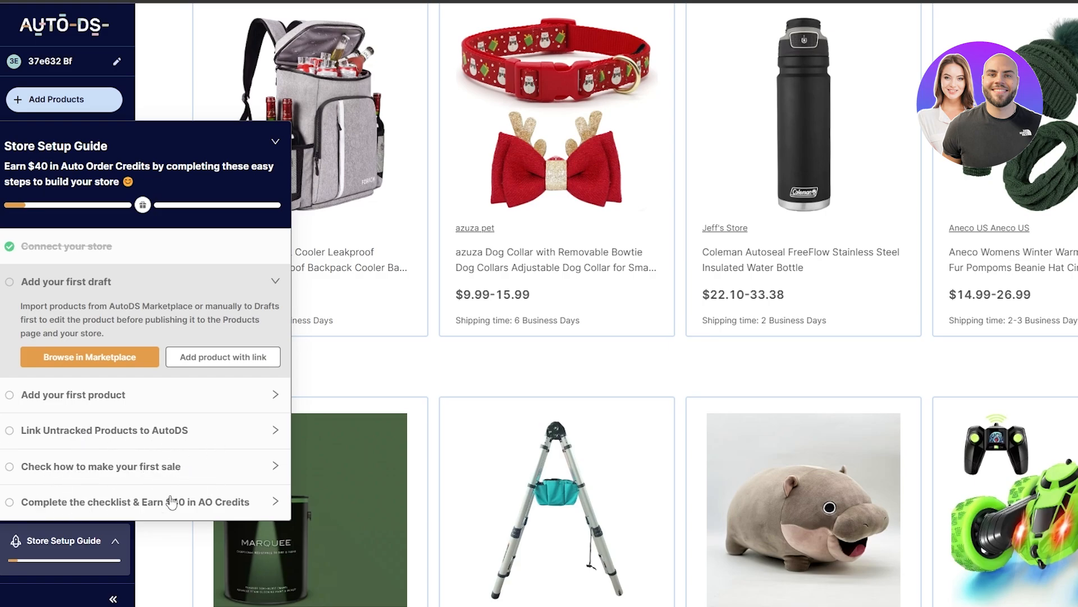
pyautogui.click(273, 145)
pyautogui.scroll(-8, 725, 416)
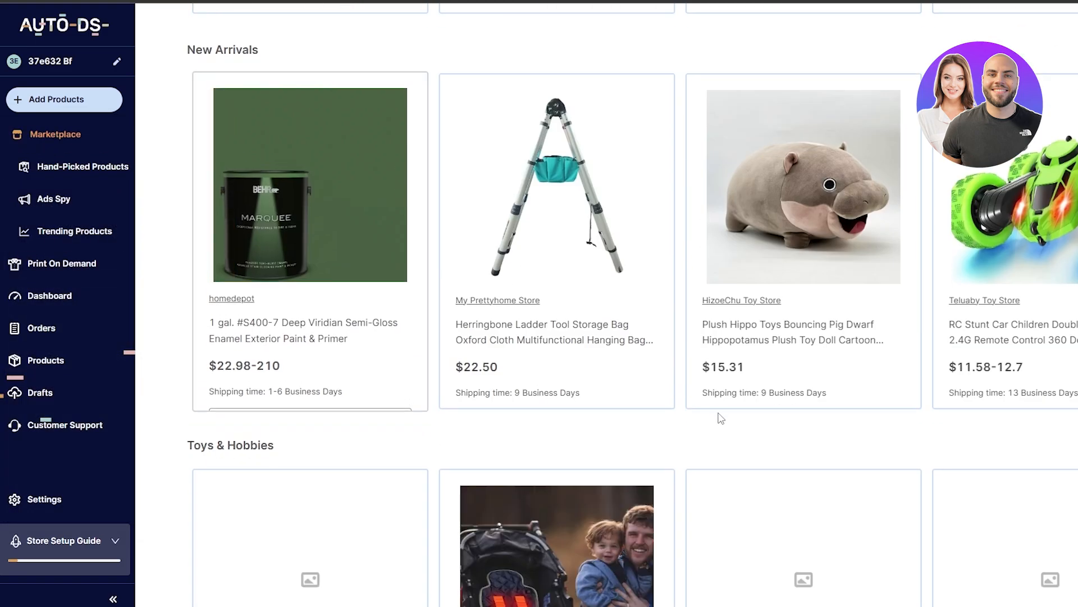
pyautogui.scroll(-2, 791, 405)
pyautogui.scroll(13, 666, 361)
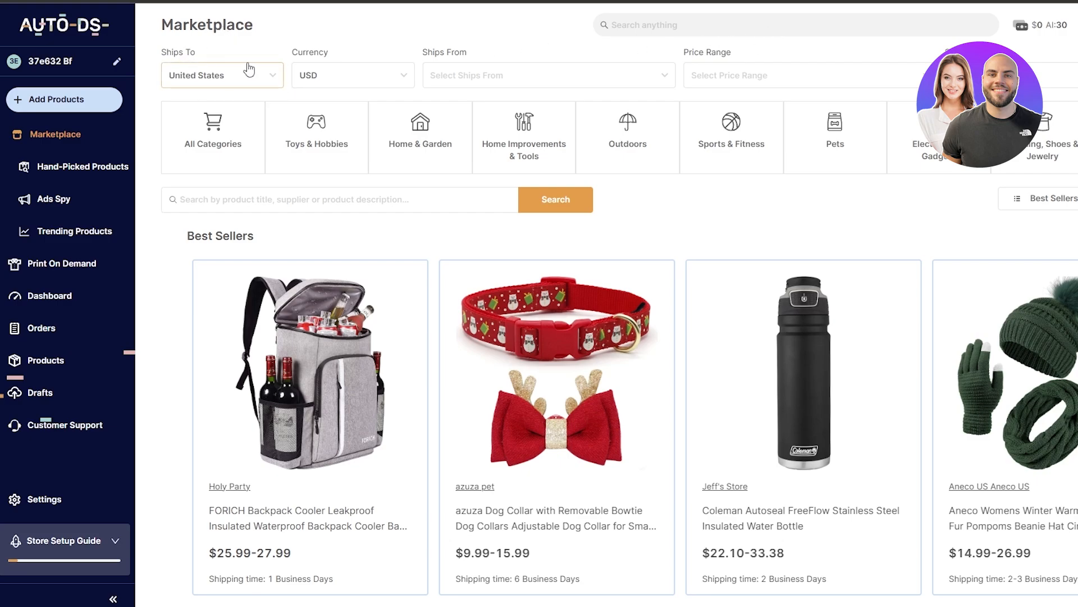
# View the Marketplace's Ships To country options and open the Ads Spy page.
pyautogui.click(216, 81)
pyautogui.click(217, 81)
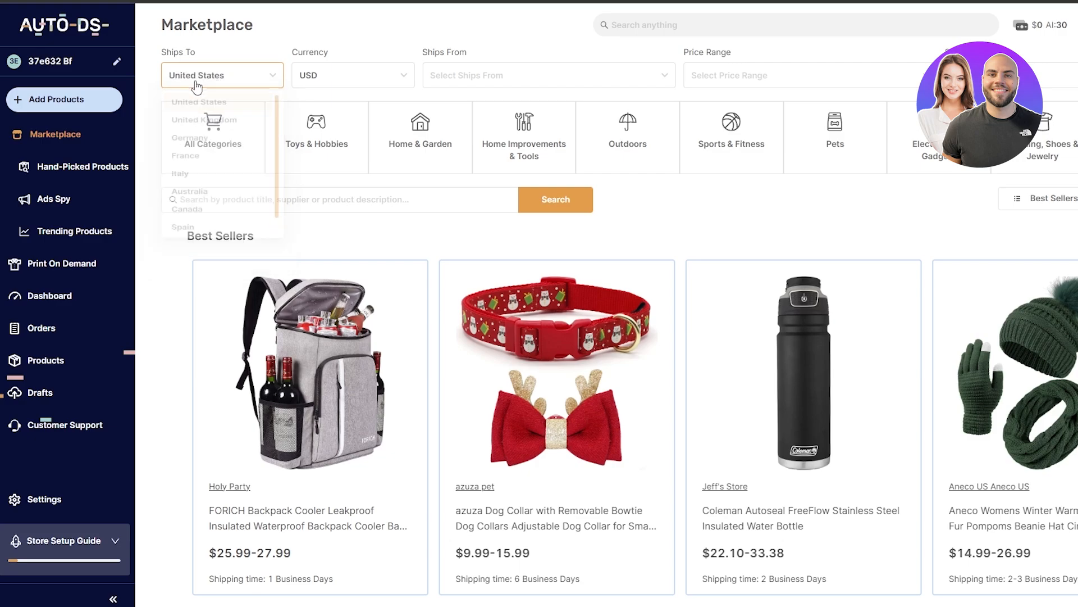
pyautogui.click(56, 99)
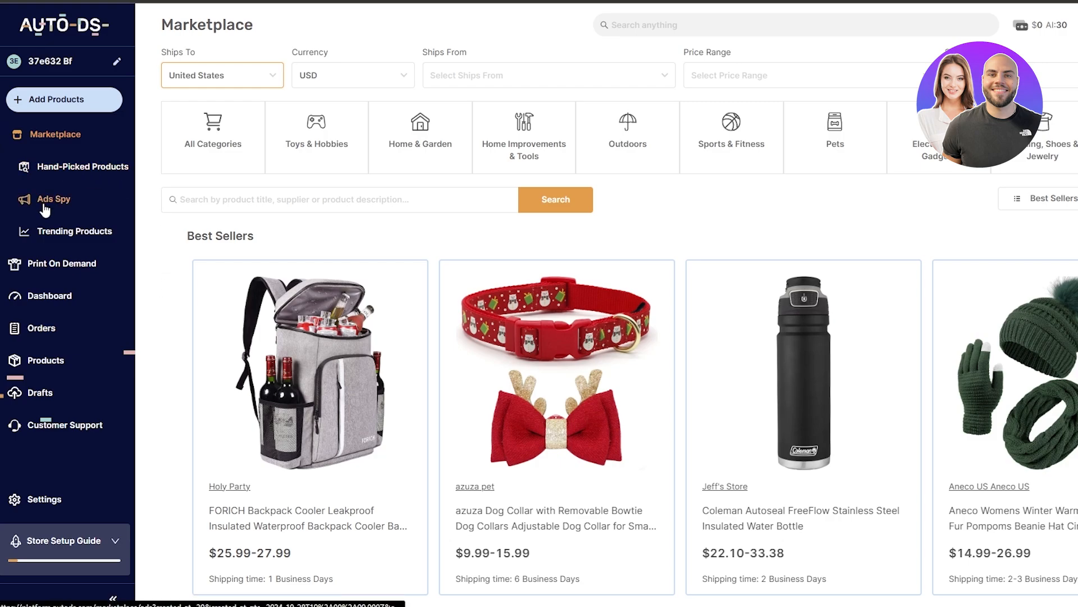
pyautogui.click(43, 209)
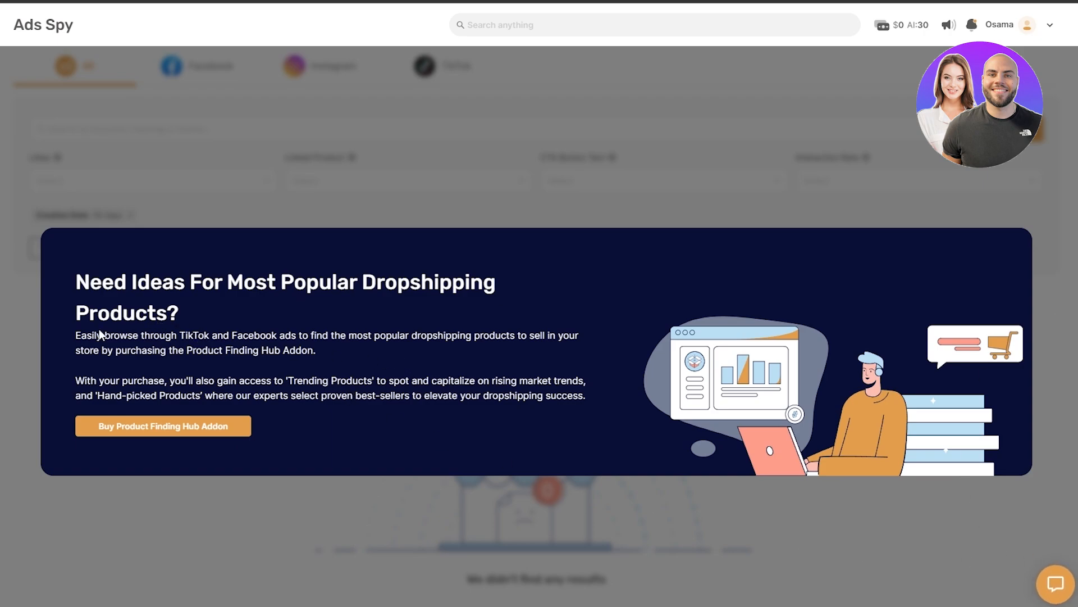
# Read the Product Finding Hub add-on descriptions for Ads Spy and Trending Products, and browse the Print On Demand catalog.
pyautogui.moveTo(100, 334); pyautogui.dragTo(219, 340)
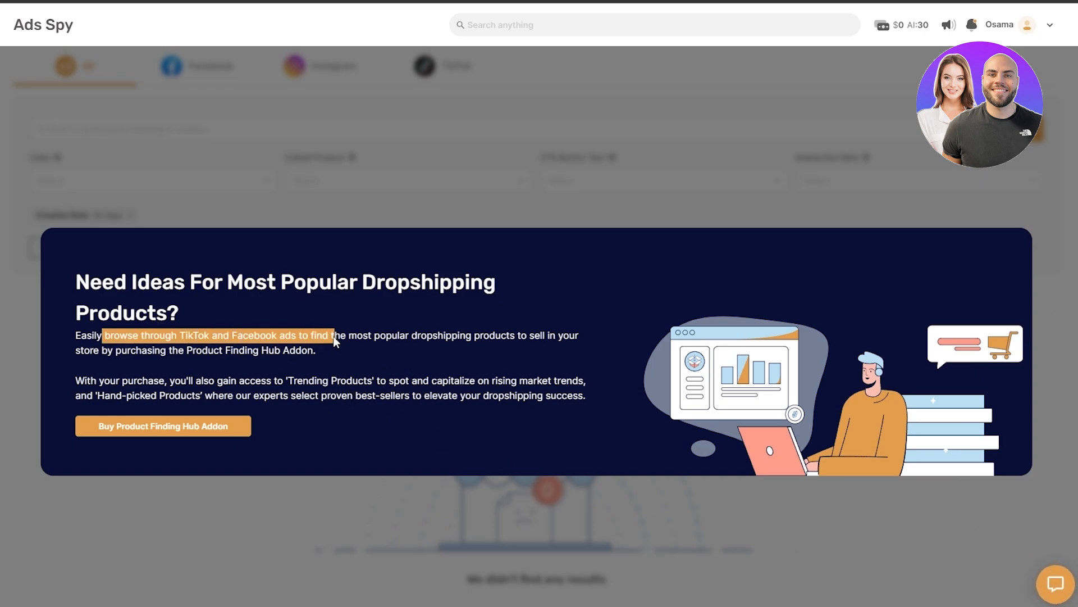
pyautogui.moveTo(528, 339); pyautogui.dragTo(546, 345)
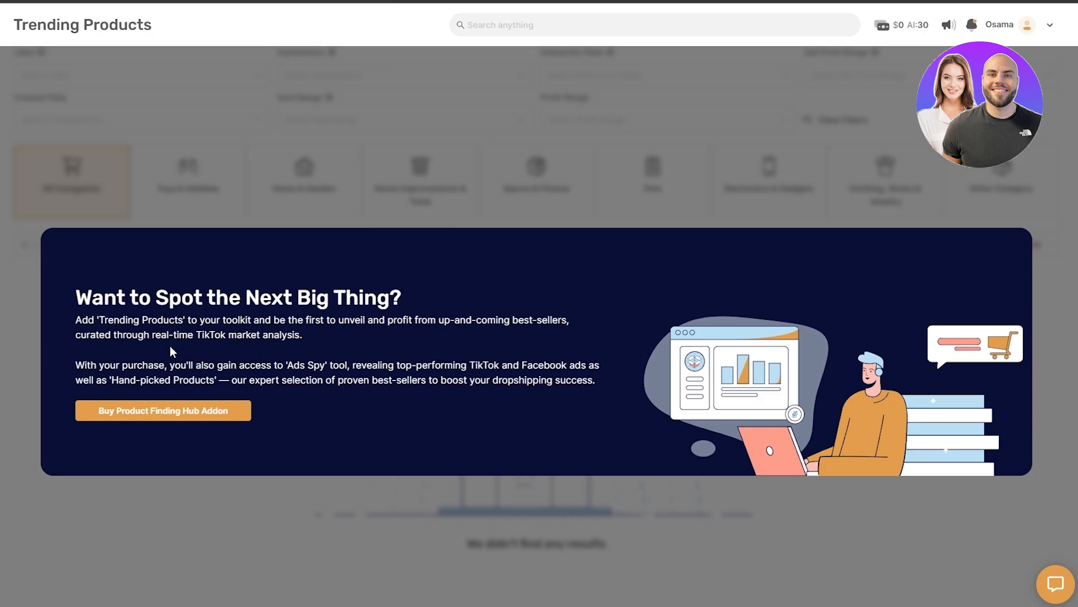
pyautogui.click(84, 263)
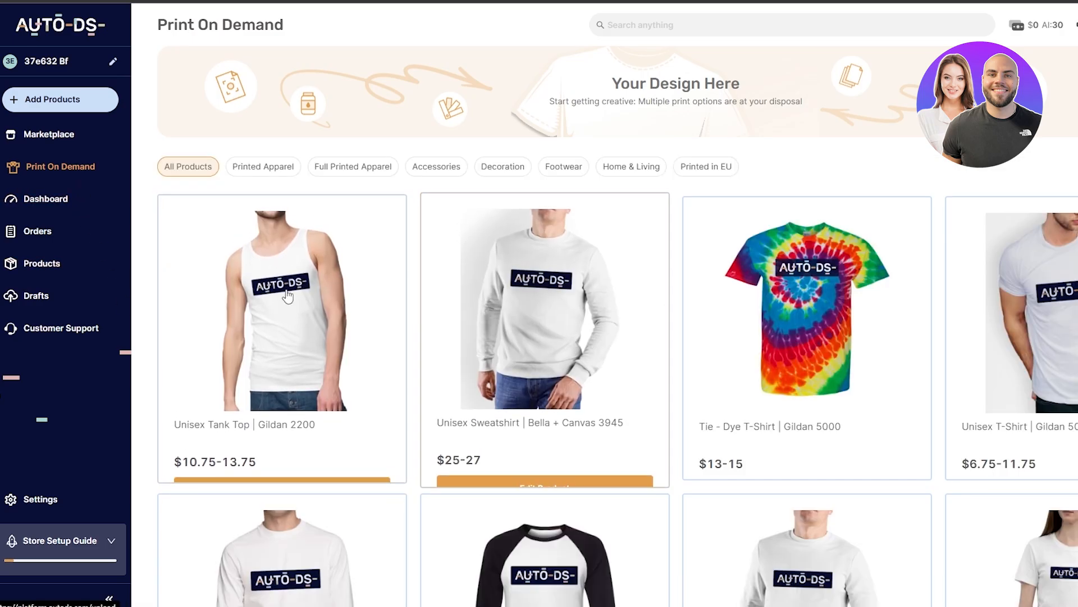
pyautogui.scroll(-5, 545, 337)
# Review the Dashboard's sales overview, recommended partners and top sellers, and open the Orders page.
pyautogui.click(47, 199)
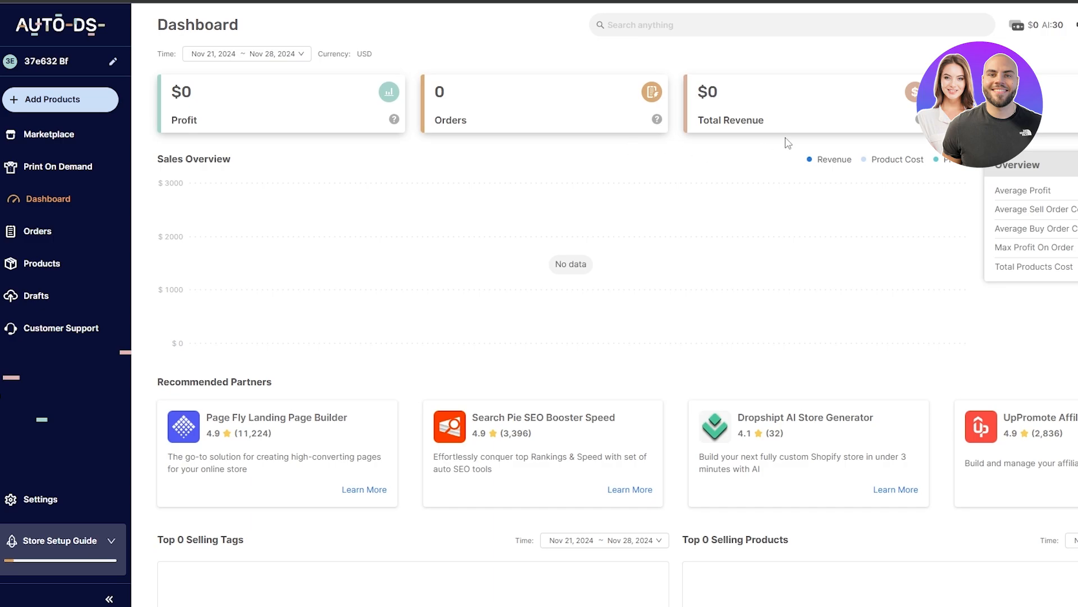
pyautogui.scroll(-3, 788, 148)
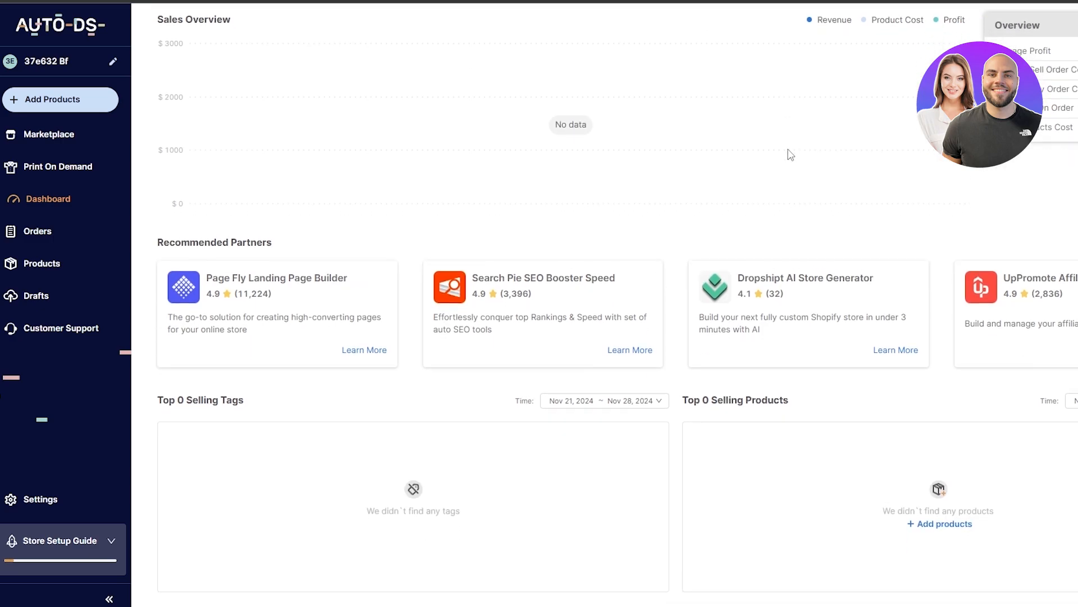
pyautogui.click(39, 245)
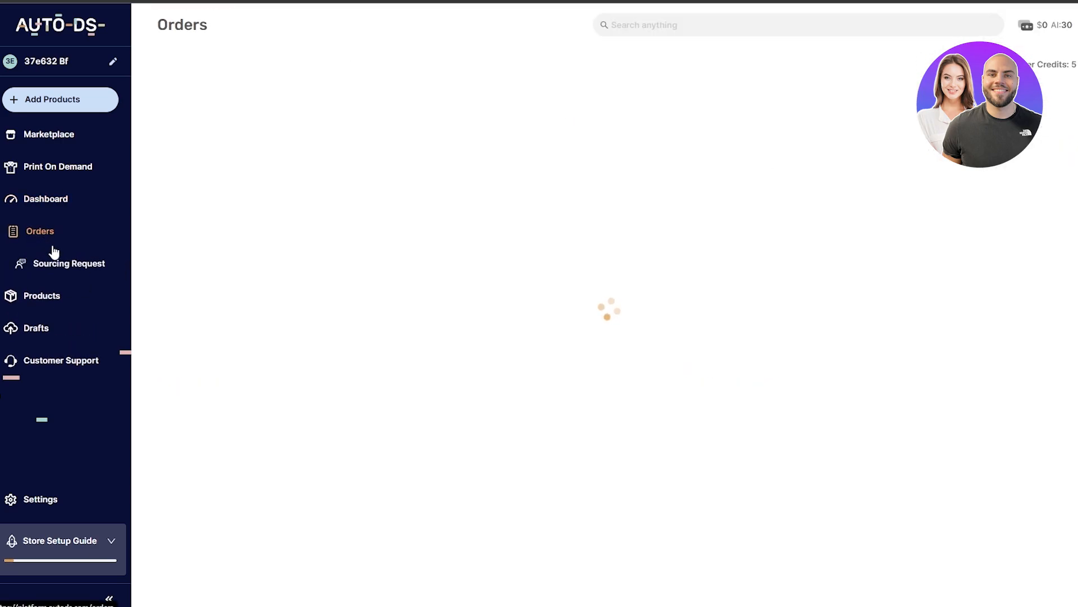
# Open the Products page and view the form for adding a single product by supplier URL or product ID.
pyautogui.click(68, 299)
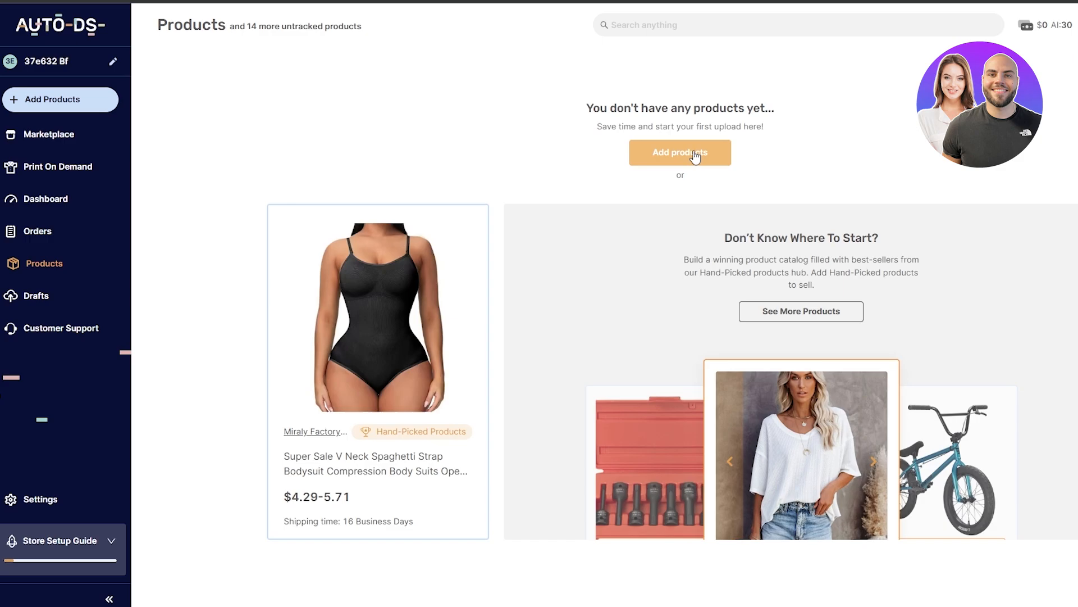
pyautogui.click(682, 151)
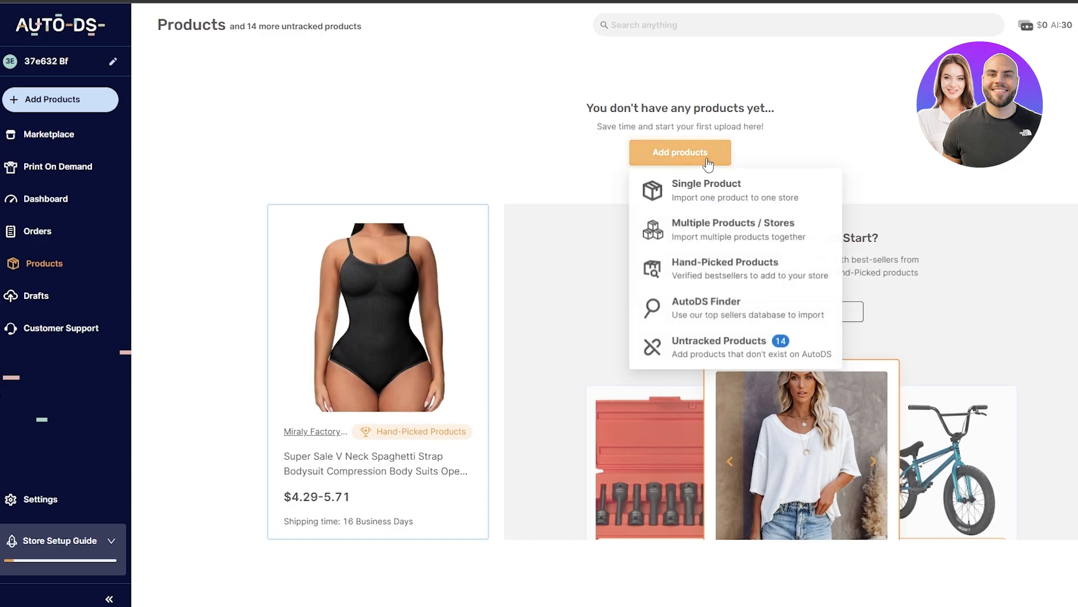
pyautogui.click(738, 196)
pyautogui.click(431, 294)
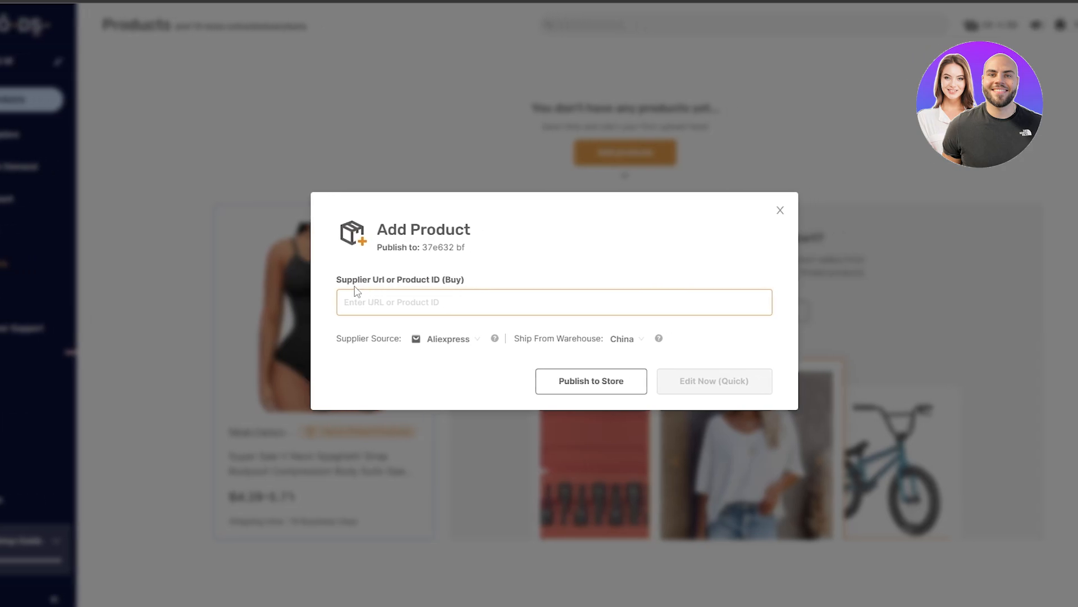
pyautogui.moveTo(341, 281); pyautogui.dragTo(447, 283)
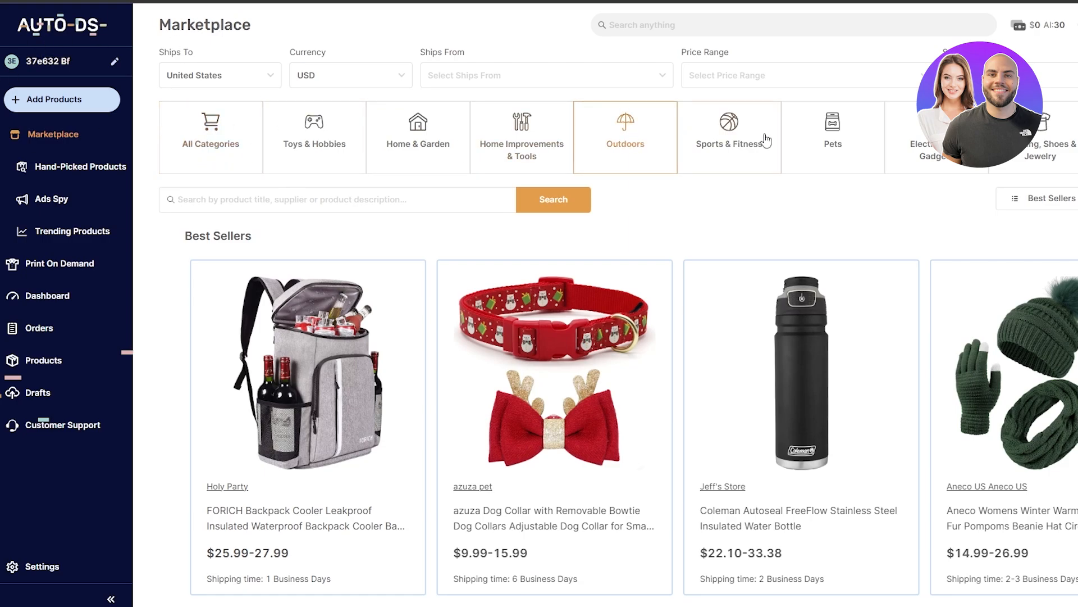
# Browse the Marketplace's Best Sellers and show the products in the Outdoors category.
pyautogui.scroll(-5, 506, 225)
pyautogui.scroll(5, 426, 197)
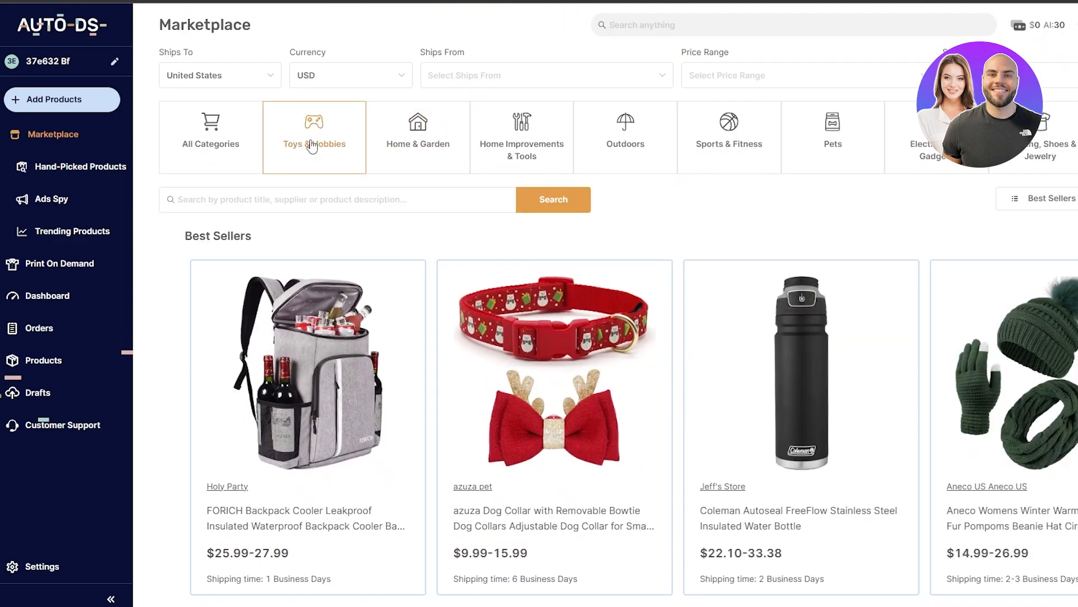
pyautogui.click(631, 147)
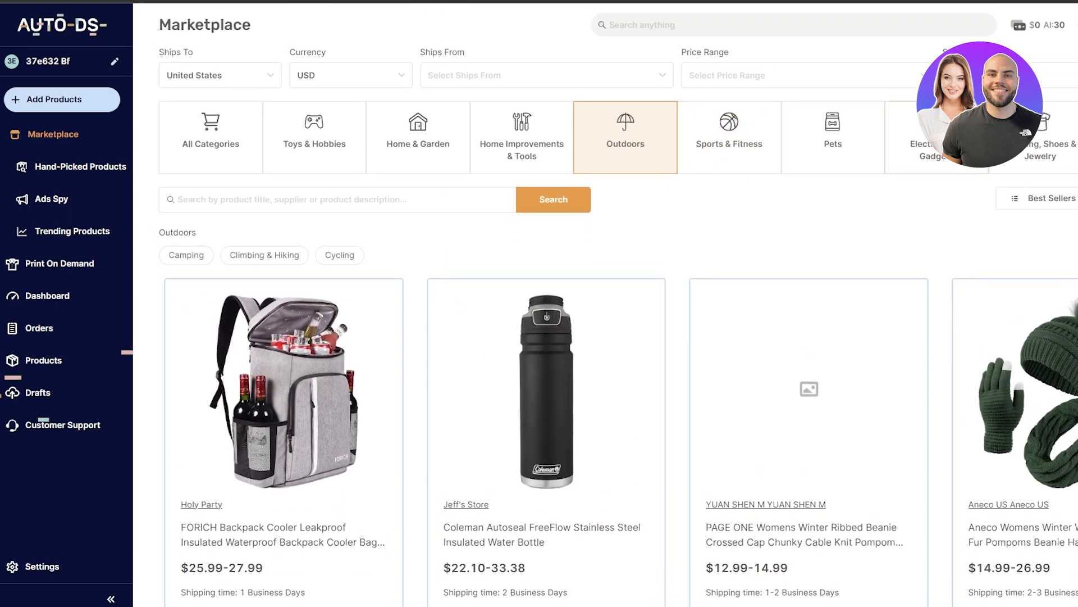
# Show the Clothing, Shoes & Jewelry category in the Marketplace and look through its product listings.
pyautogui.click(1043, 150)
pyautogui.scroll(-6, 663, 242)
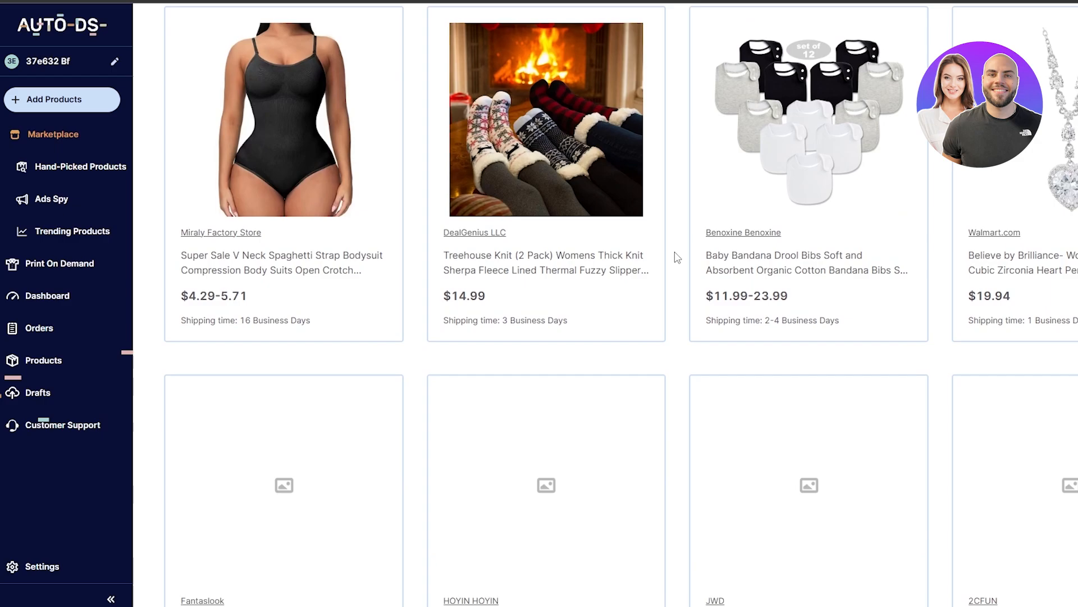
pyautogui.scroll(-10, 677, 257)
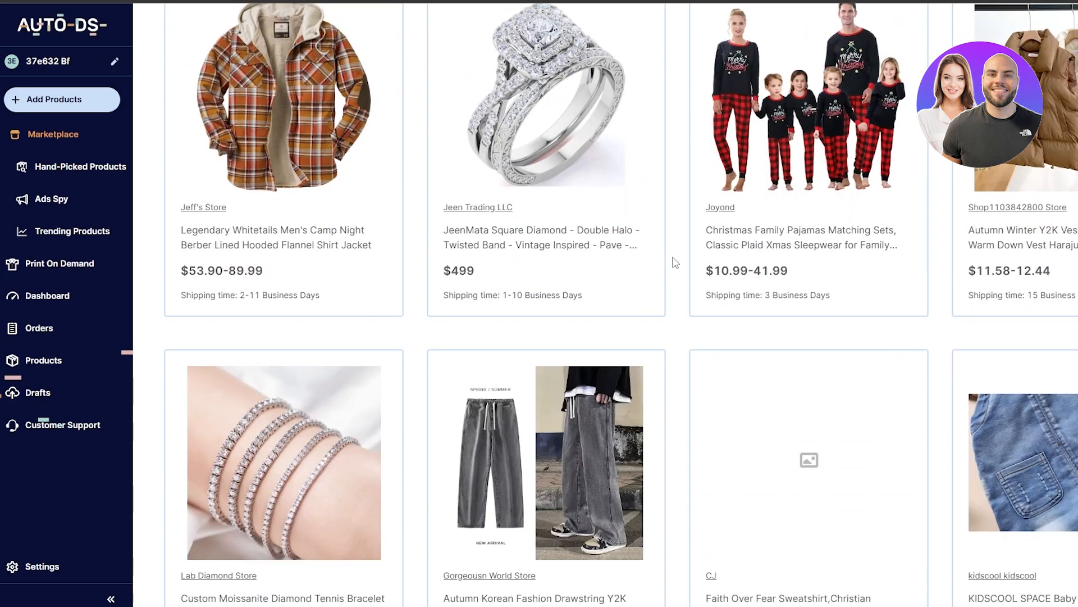
pyautogui.scroll(-5, 676, 263)
pyautogui.scroll(-5, 677, 264)
pyautogui.scroll(6, 680, 273)
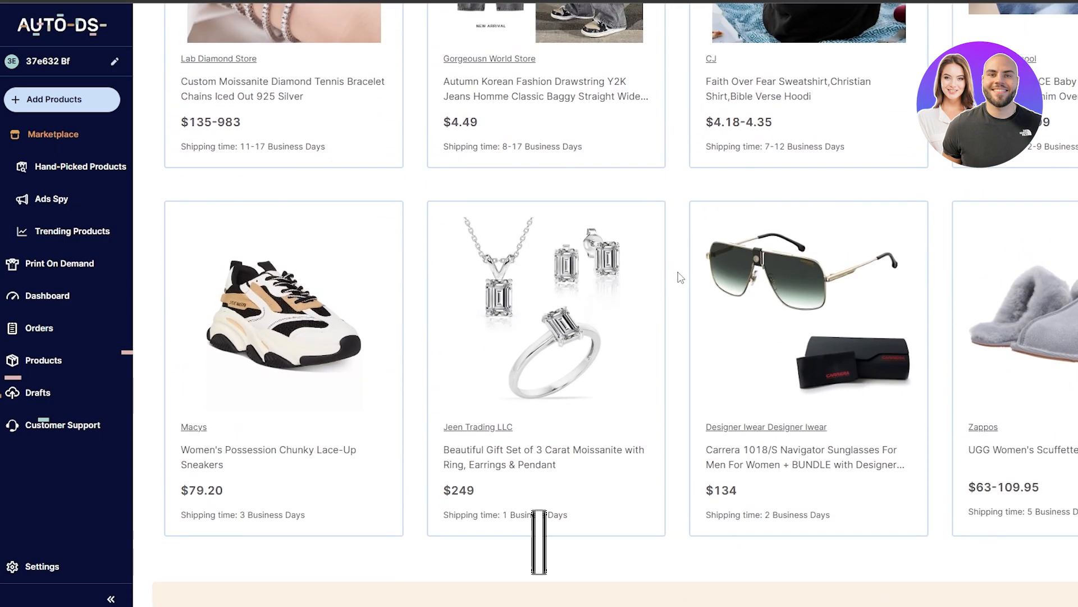
pyautogui.scroll(2, 677, 277)
pyautogui.scroll(-5, 677, 277)
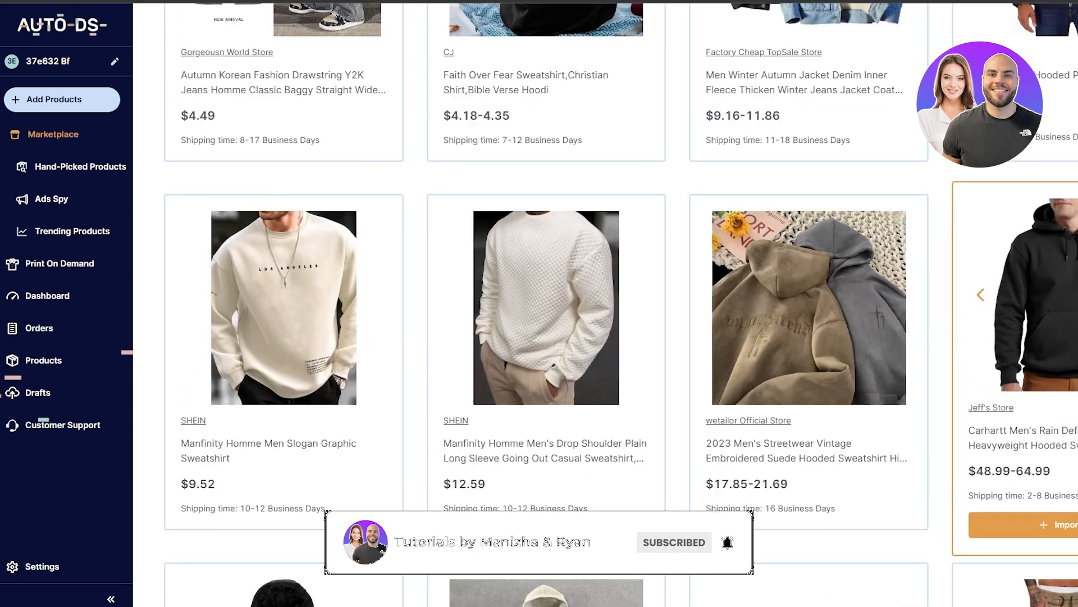
pyautogui.scroll(-3, 553, 312)
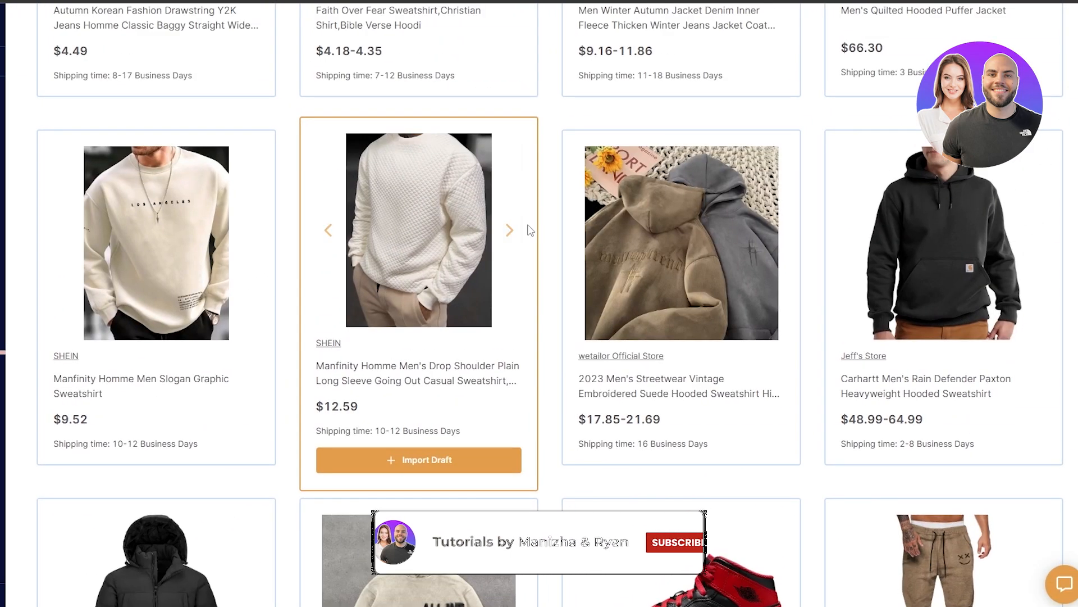
# Check the Manfinity Homme Men's Drop Shoulder sweatshirt's photos, and import it and the Carhartt Rain Defender hooded sweatshirt as drafts.
pyautogui.click(638, 104)
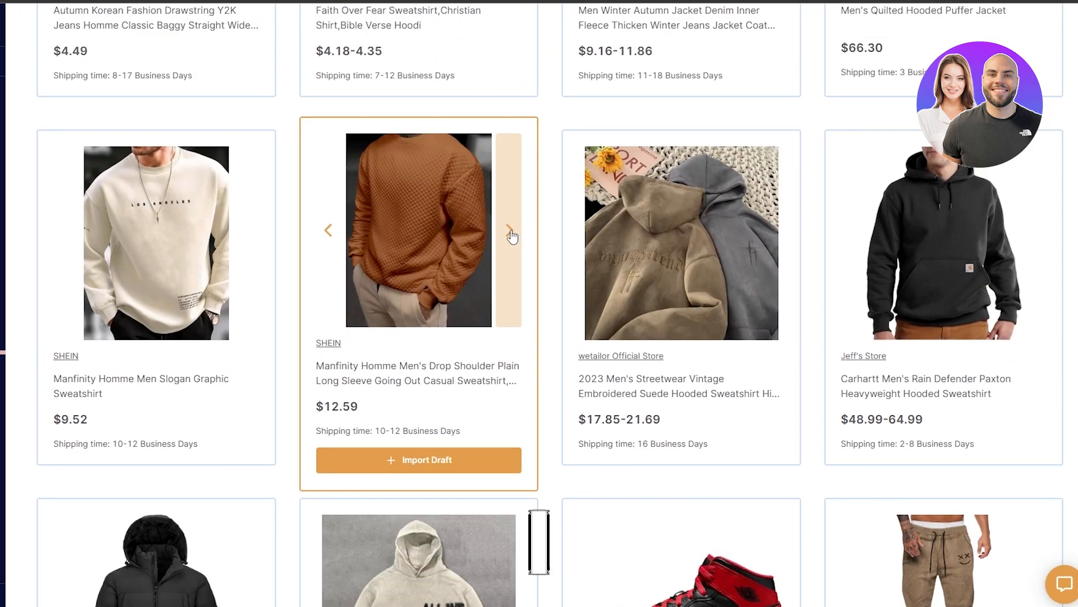
pyautogui.click(510, 233)
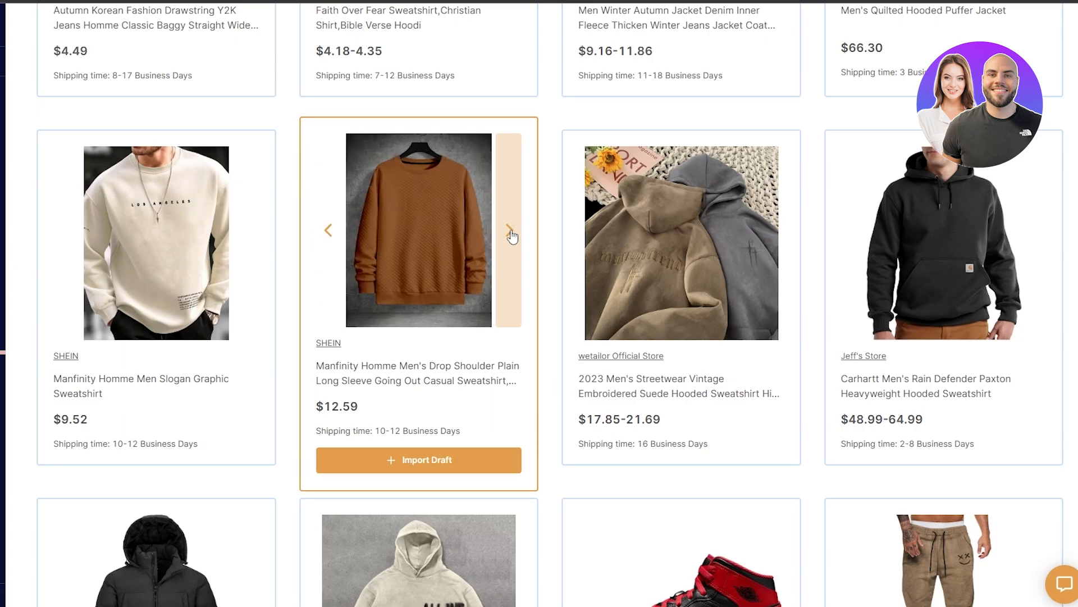
pyautogui.click(422, 469)
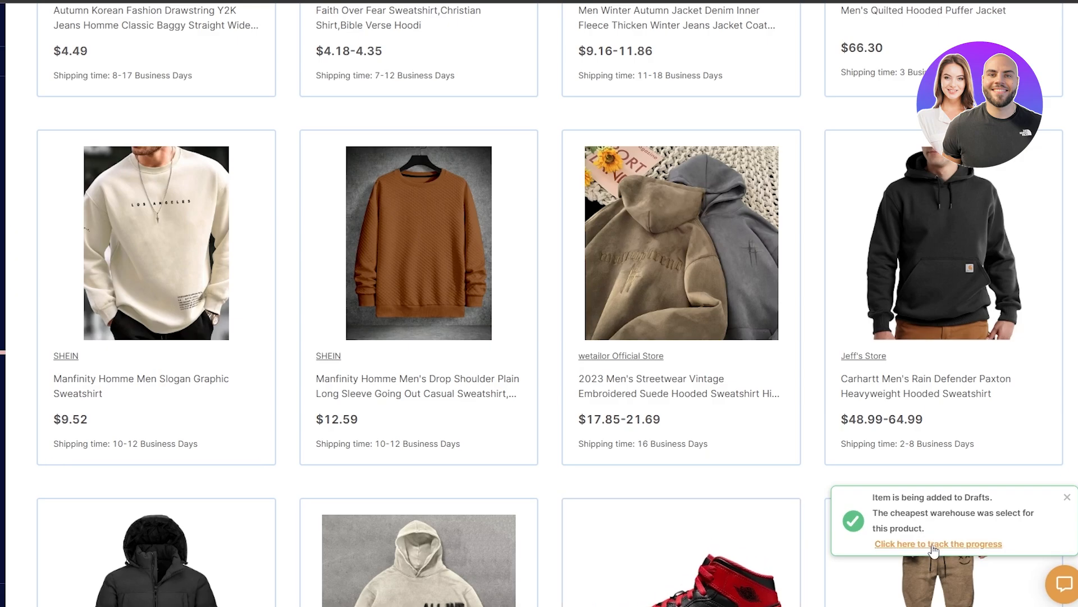
pyautogui.moveTo(933, 466)
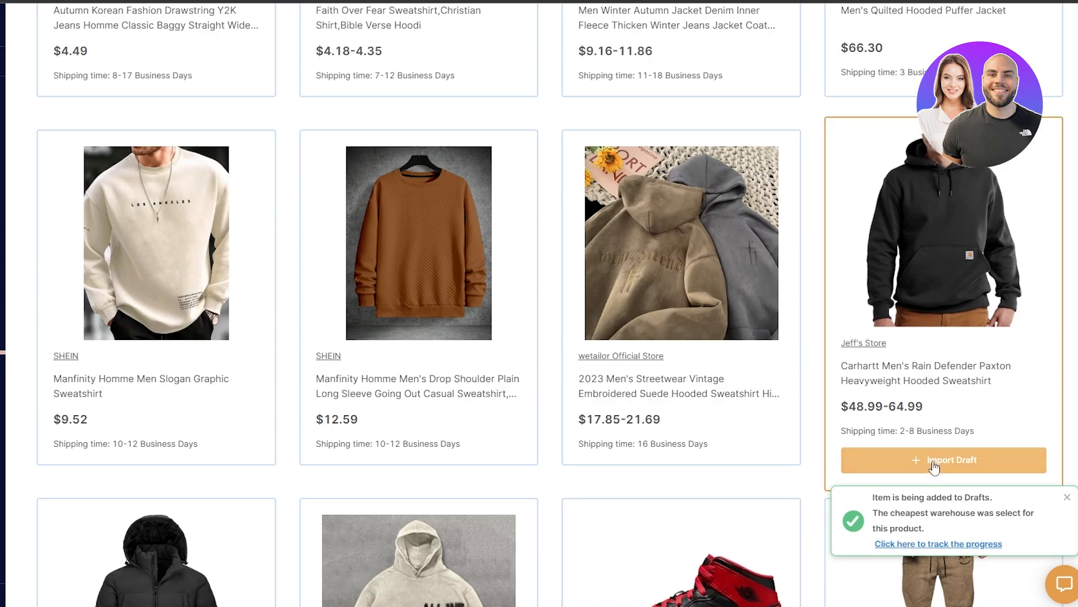
pyautogui.scroll(-5, 539, 303)
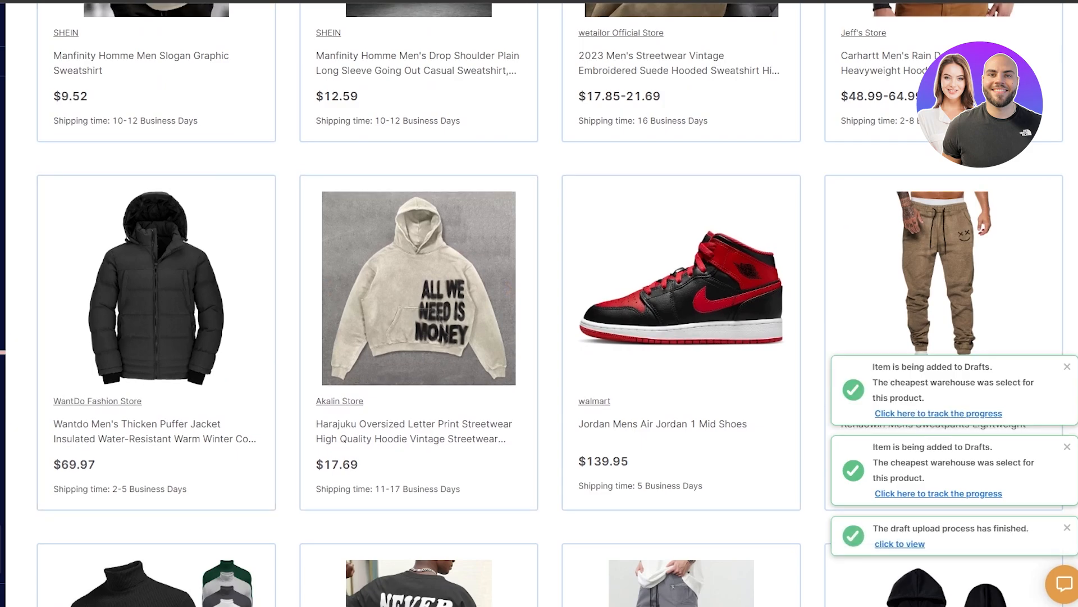
# Open the Drafts page and expand the Manfinity Homme drop shoulder sweatshirt draft for editing.
pyautogui.moveTo(17, 393)
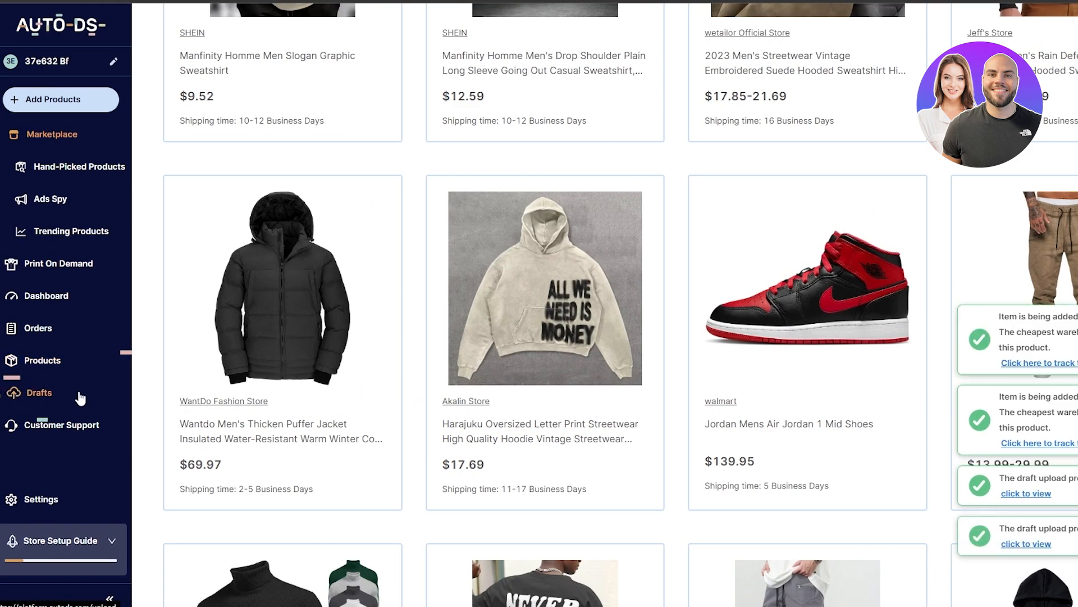
pyautogui.click(83, 396)
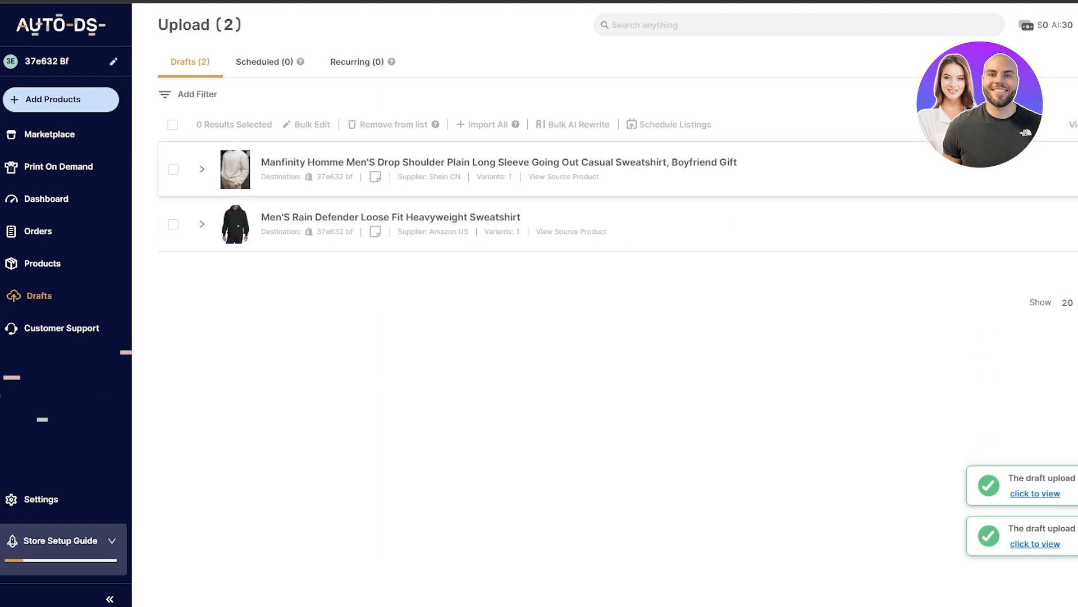
pyautogui.click(70, 171)
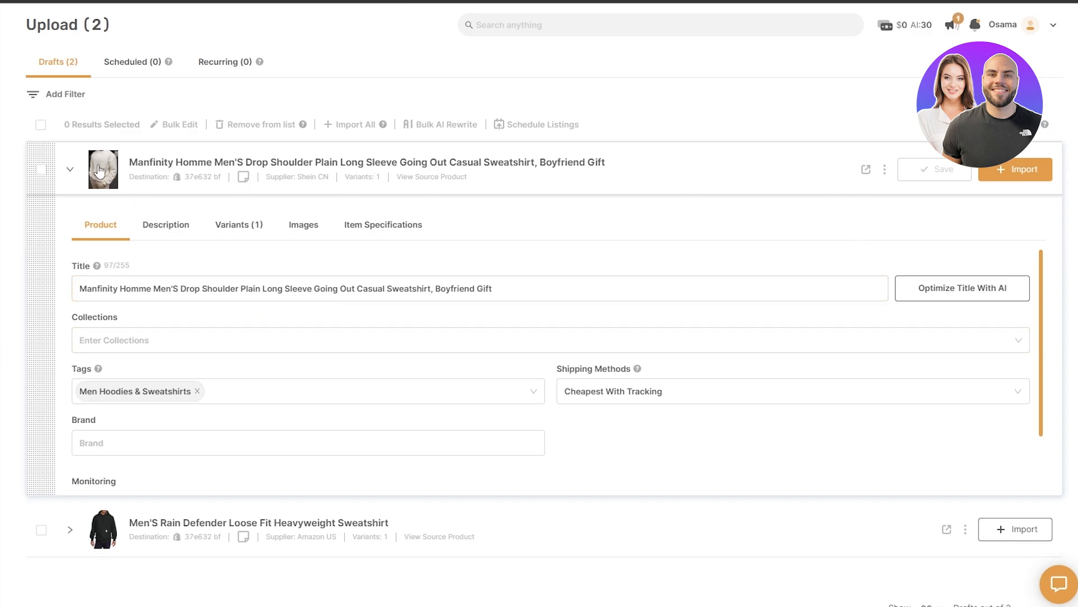
# Review the sweatshirt draft's product images and view the resize options for its main image.
pyautogui.click(303, 225)
pyautogui.moveTo(175, 356)
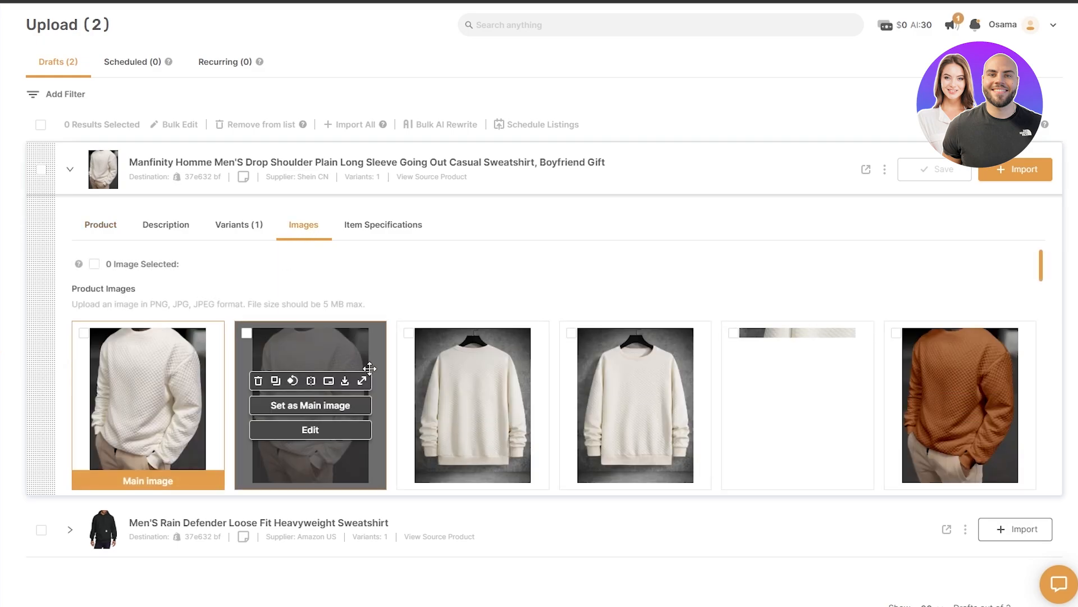
pyautogui.click(196, 393)
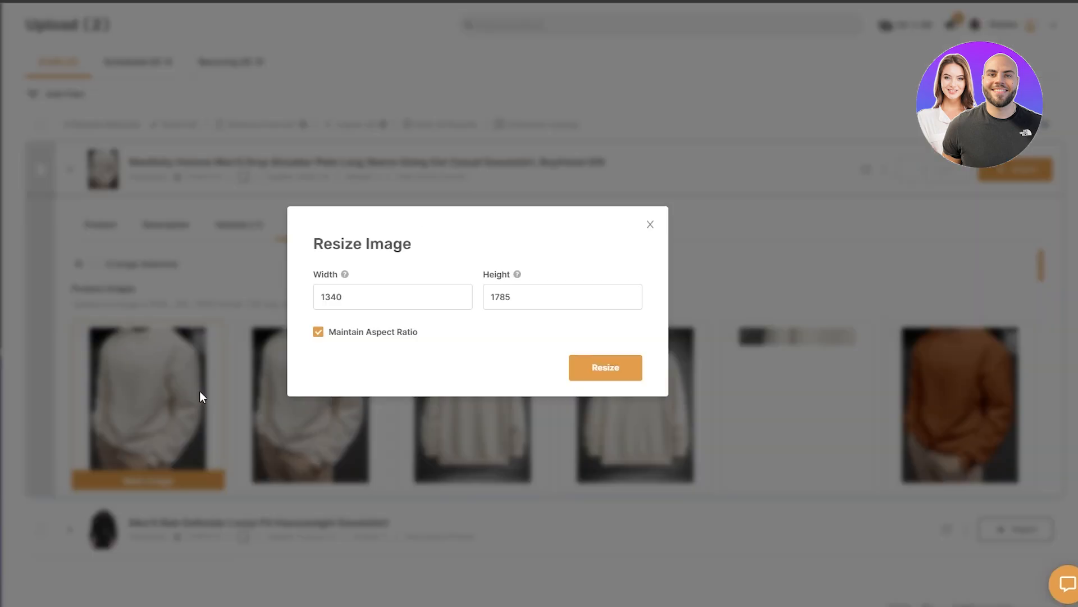
pyautogui.click(650, 225)
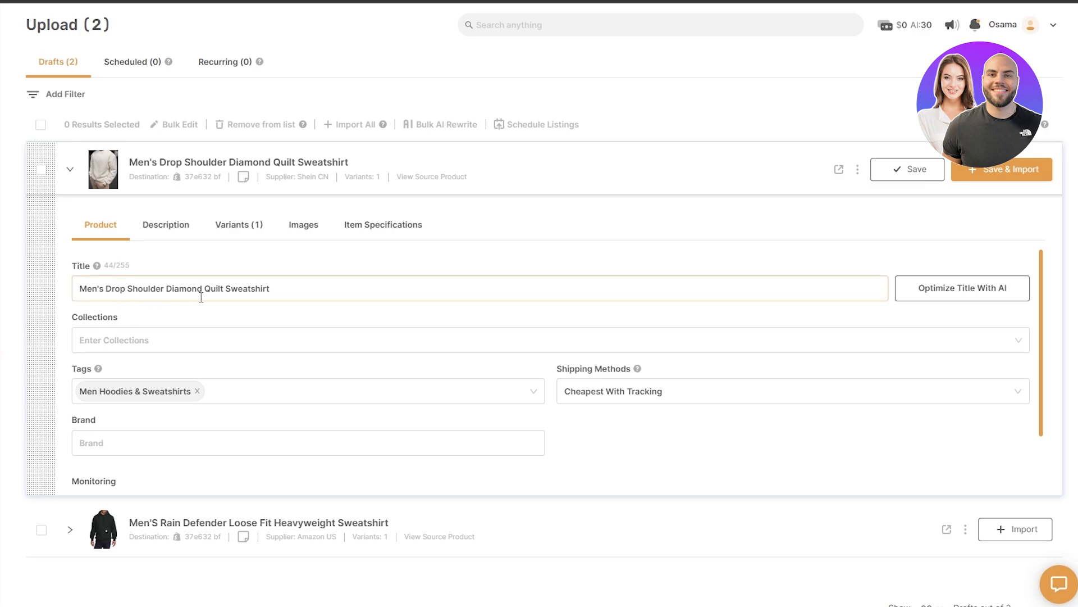
# Assign the sweatshirt draft to the Mens collection.
pyautogui.click(304, 323)
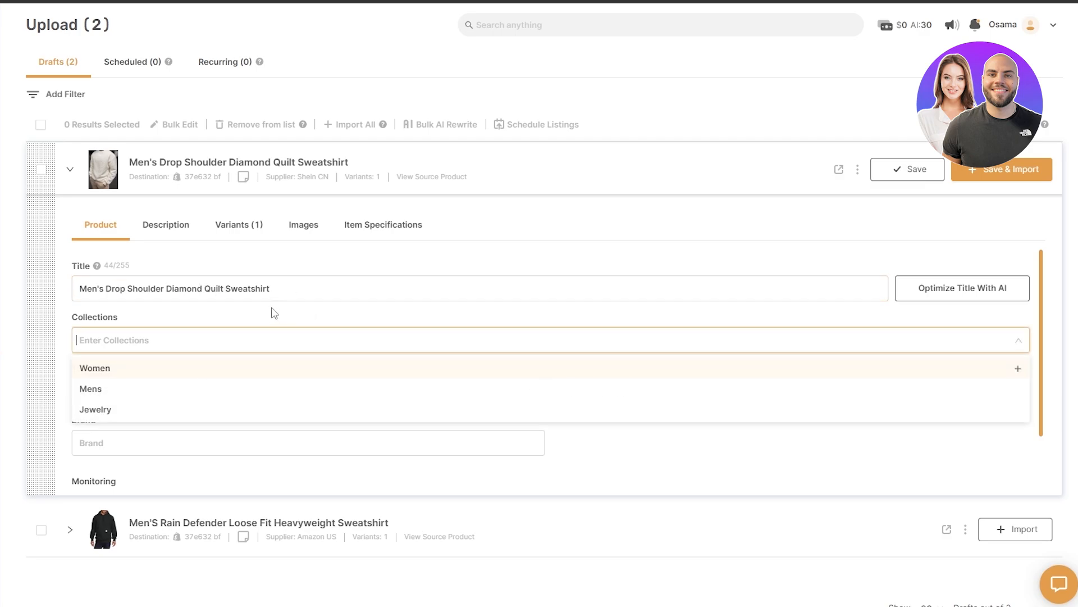
pyautogui.click(133, 390)
pyautogui.click(153, 315)
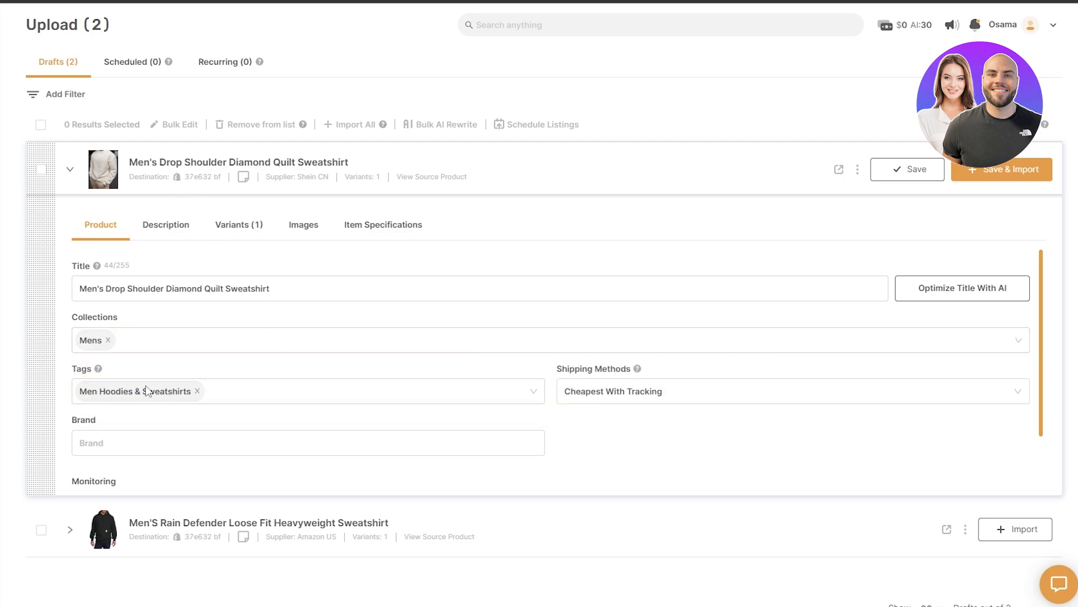
pyautogui.click(267, 338)
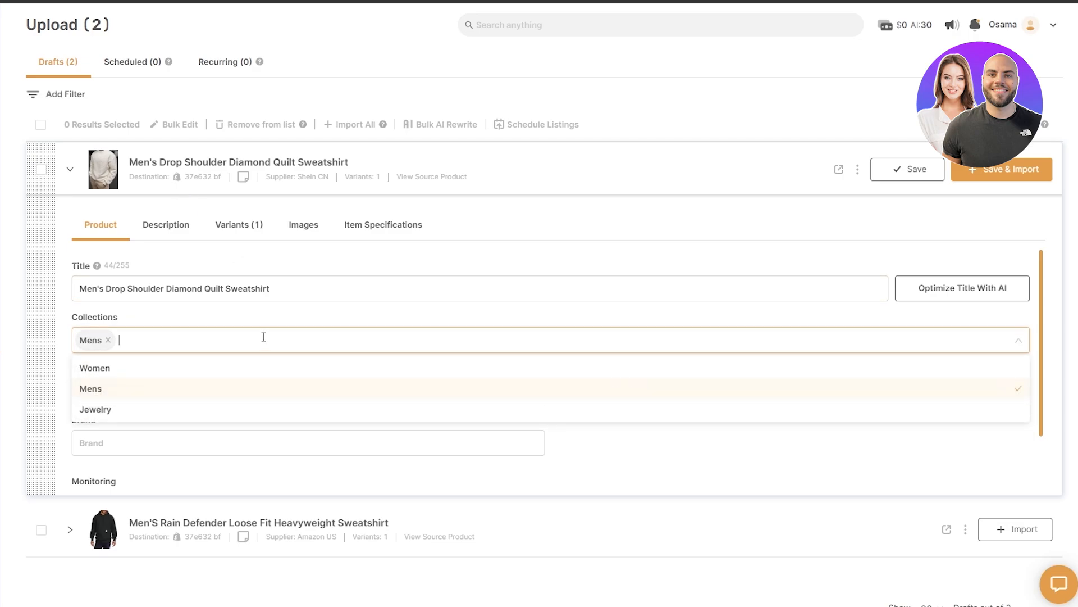
pyautogui.click(119, 389)
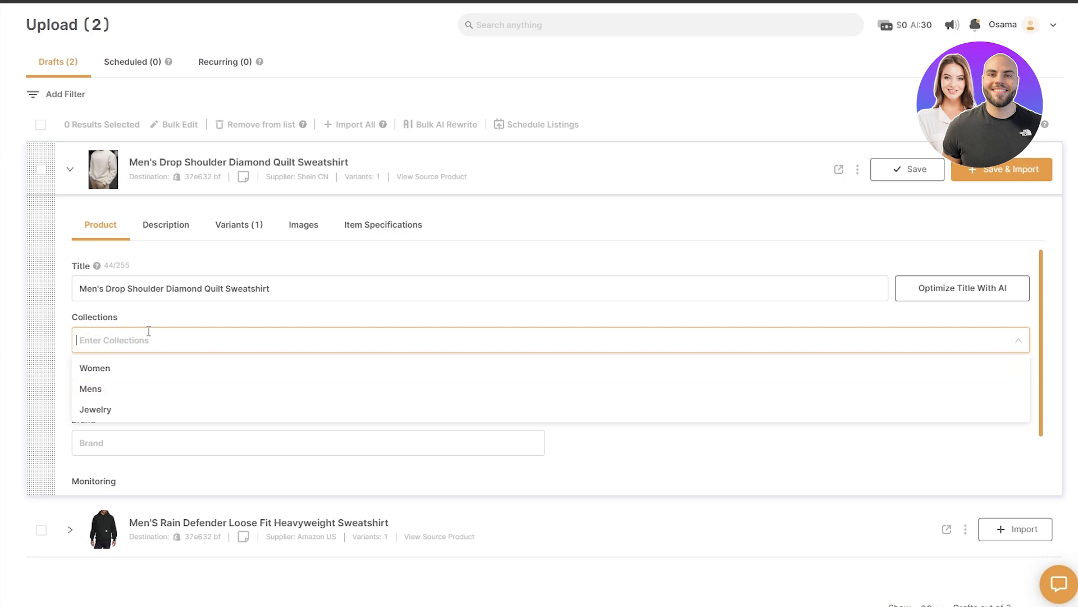
pyautogui.click(112, 396)
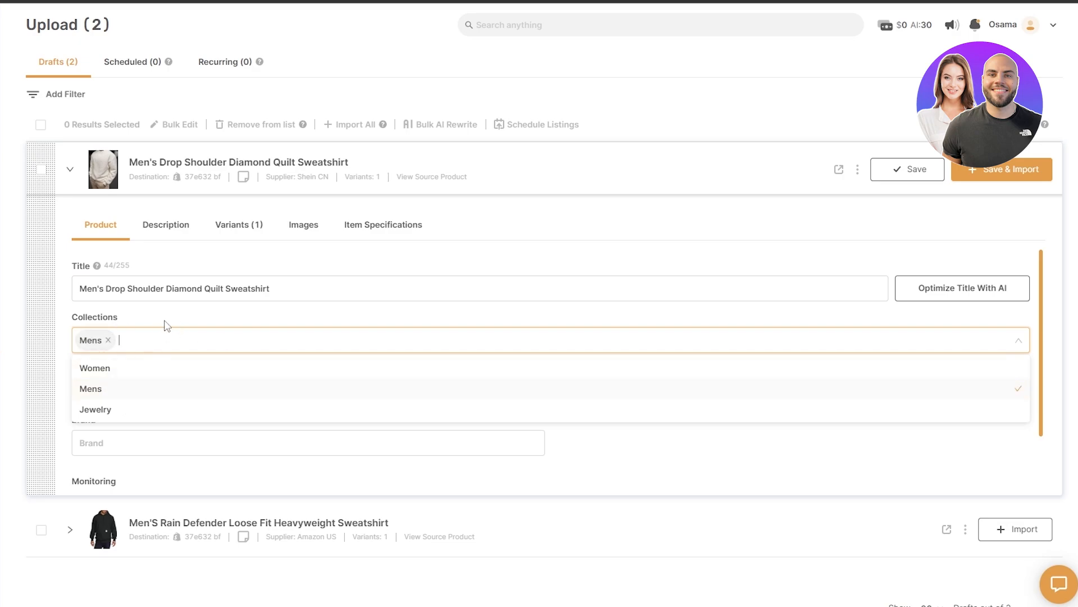
# Open the sweatshirt draft's description and read through its material, composition and care details.
pyautogui.click(176, 226)
pyautogui.scroll(-5, 140, 379)
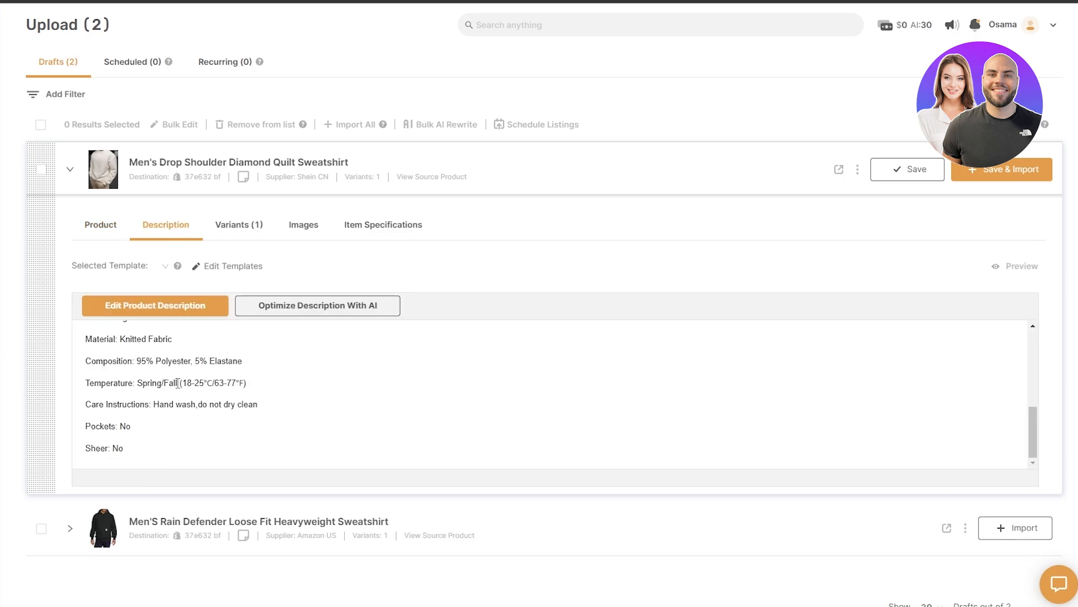
pyautogui.scroll(4, 179, 388)
pyautogui.scroll(-5, 178, 389)
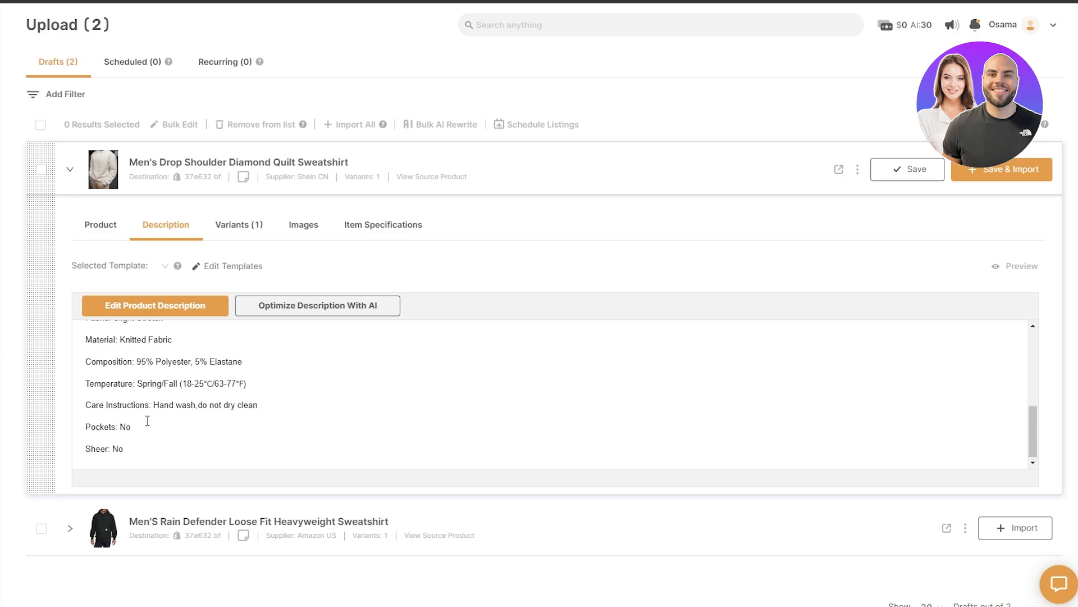
# Open the sweatshirt draft's variants and select the Apricot, size L variant.
pyautogui.scroll(5, 145, 420)
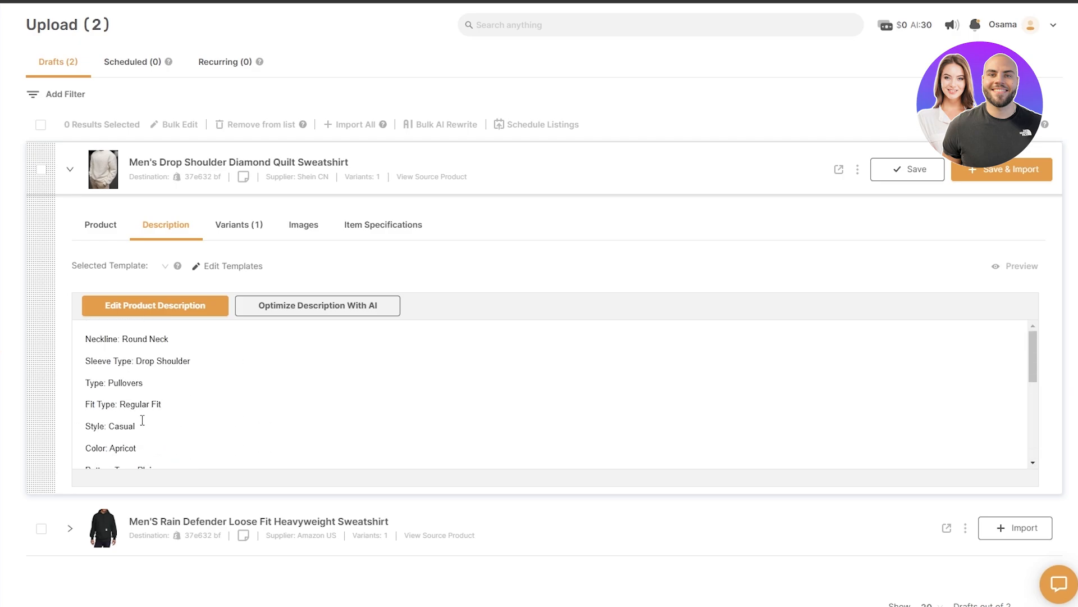
pyautogui.click(240, 227)
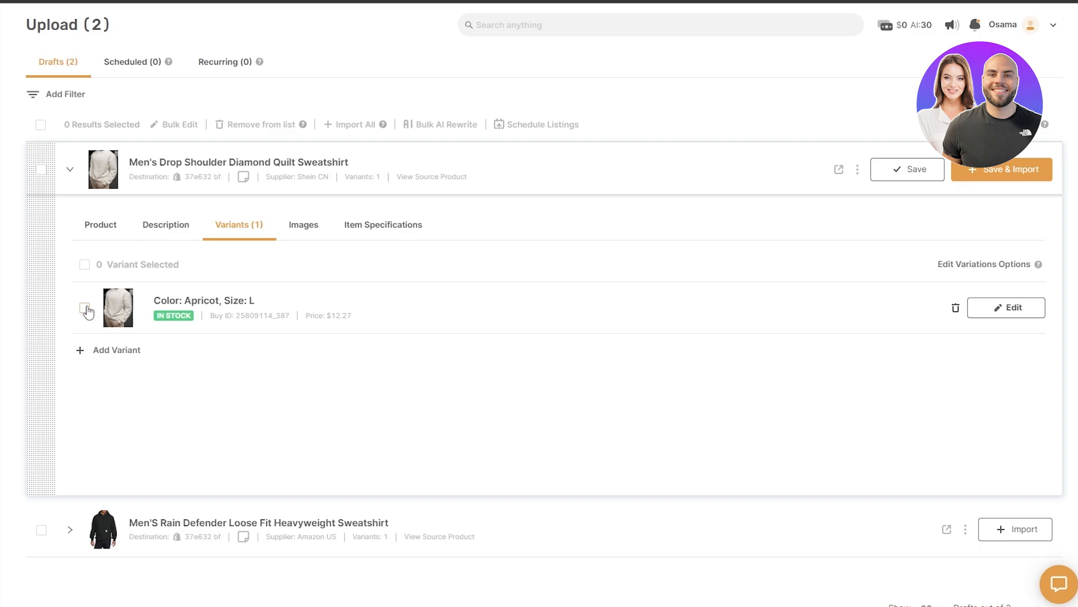
pyautogui.click(85, 309)
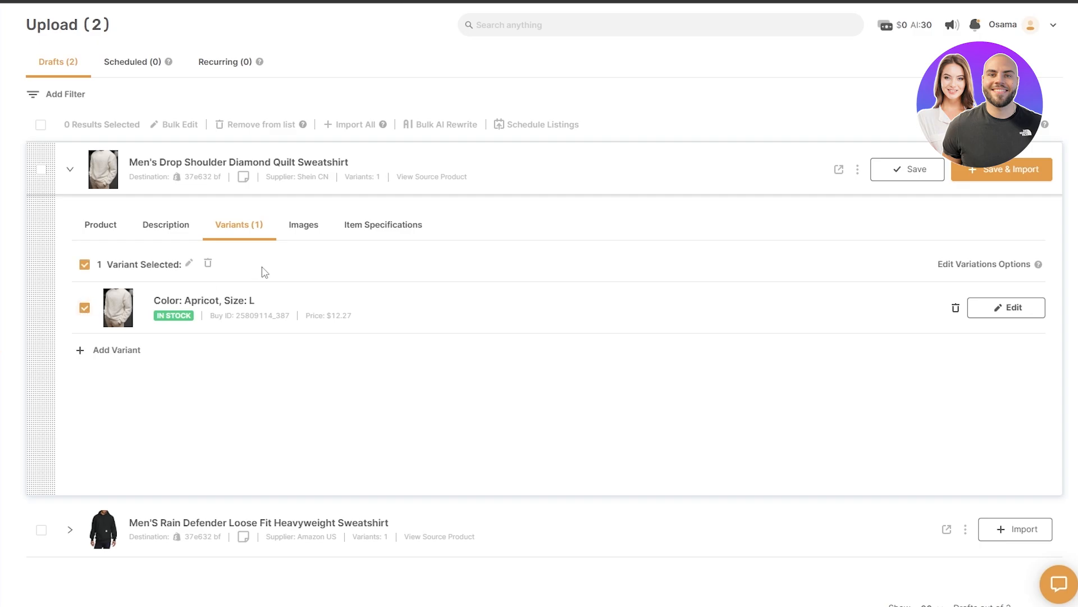
# Open the sweatshirt draft's images and look through the full set of colour photos.
pyautogui.click(296, 232)
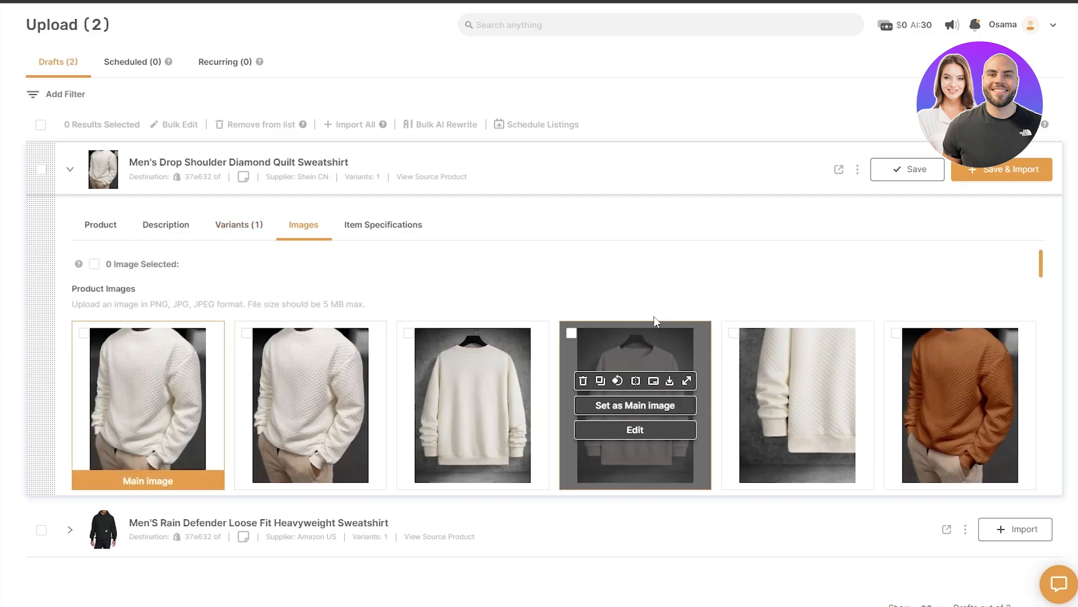
pyautogui.scroll(-8, 746, 262)
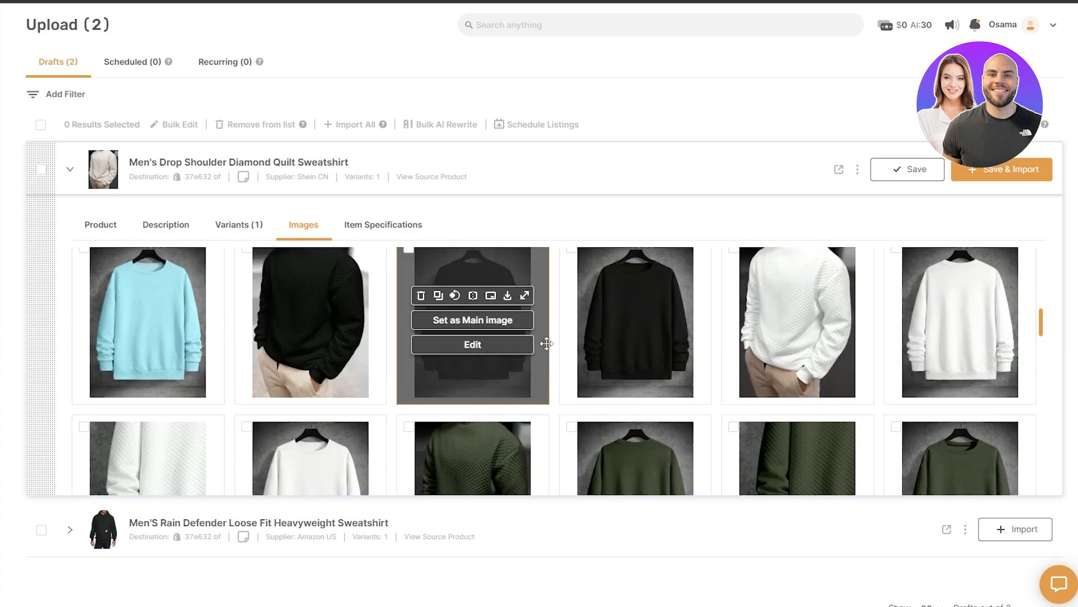
pyautogui.scroll(-15, 546, 343)
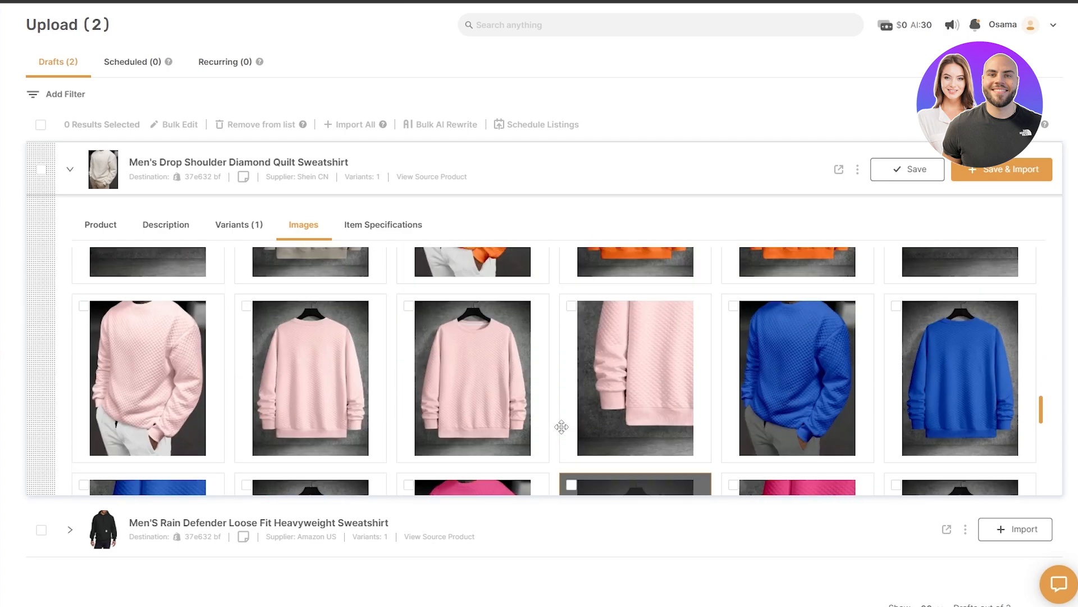
pyautogui.scroll(20, 561, 426)
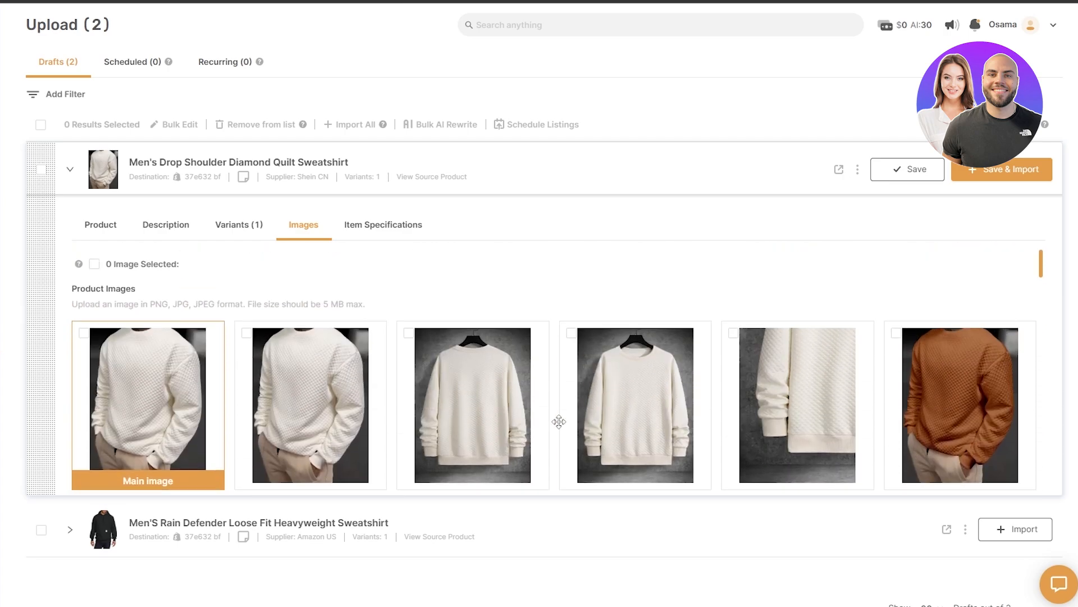
pyautogui.click(83, 335)
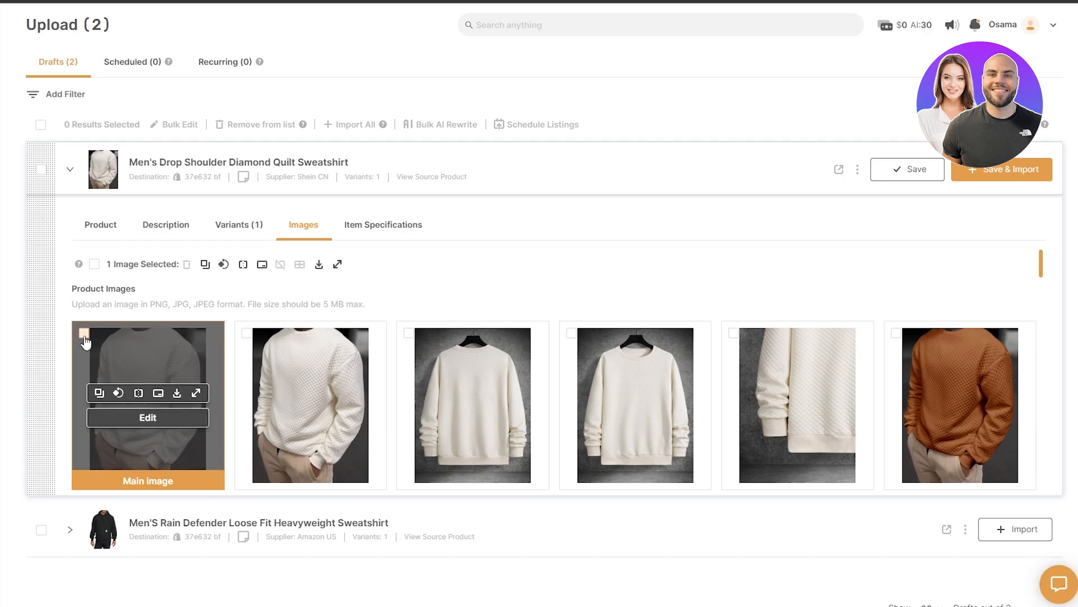
pyautogui.click(571, 332)
pyautogui.scroll(-1, 574, 339)
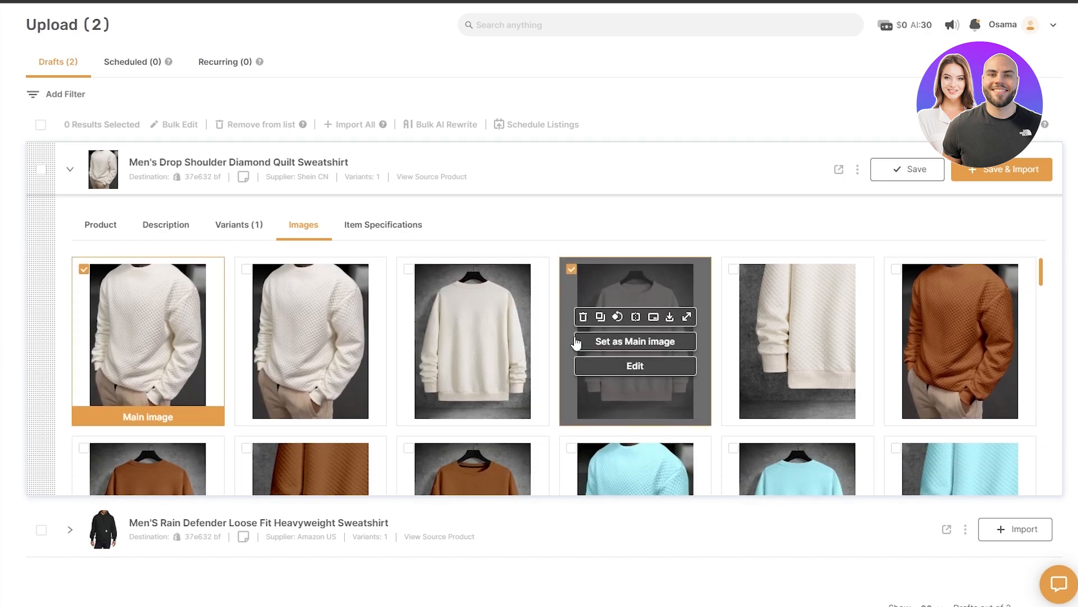
pyautogui.click(896, 268)
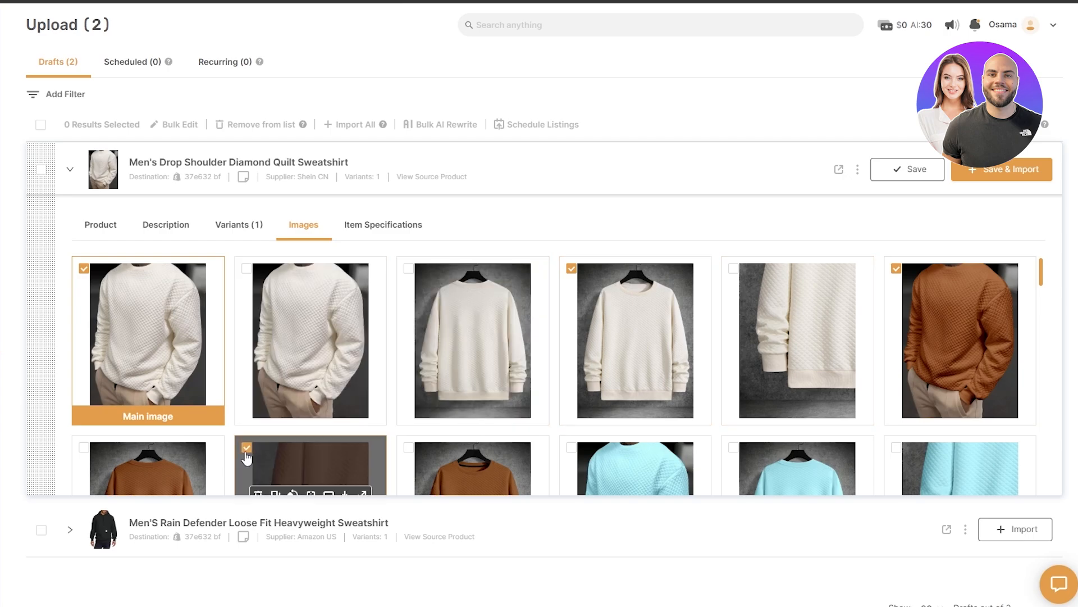
pyautogui.scroll(1, 97, 270)
# Select all sweatshirt images, deselect the main image and the chosen views of each colour, and delete the remaining selected images.
pyautogui.click(94, 264)
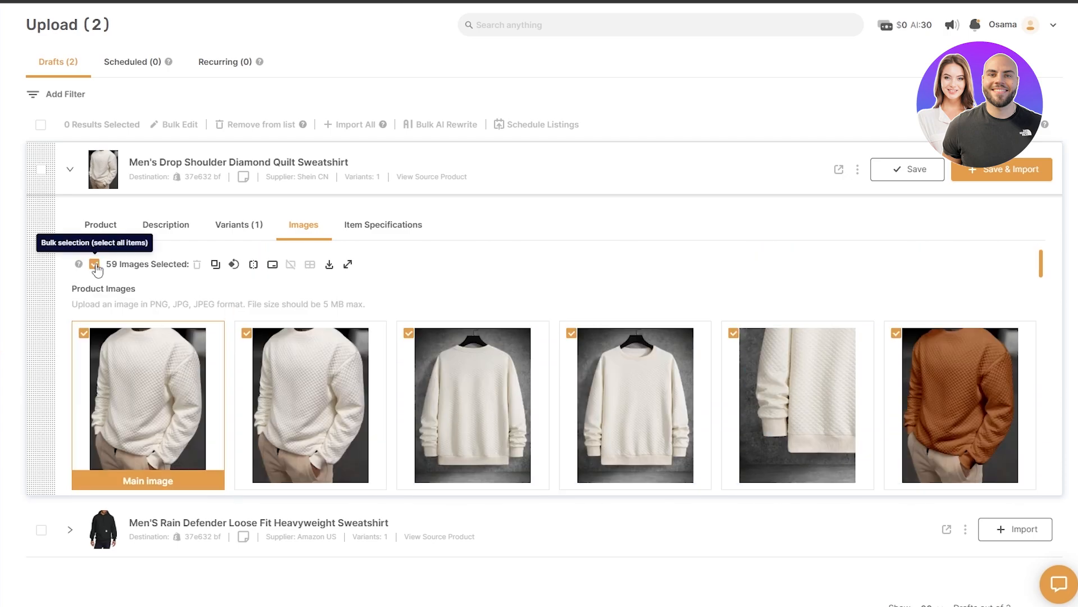
pyautogui.click(84, 334)
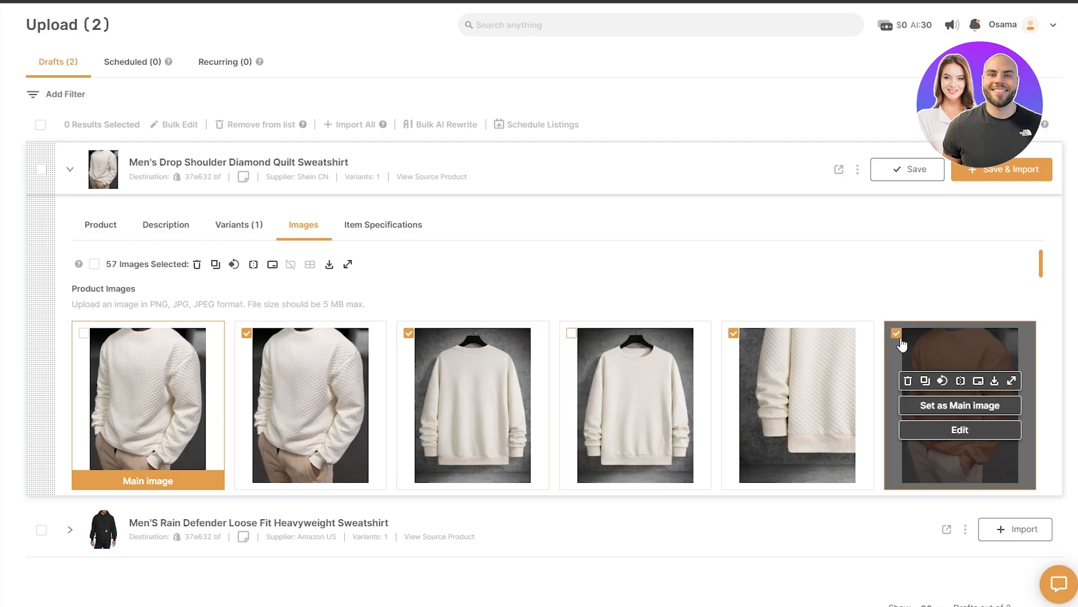
pyautogui.scroll(-2, 898, 343)
pyautogui.moveTo(91, 387)
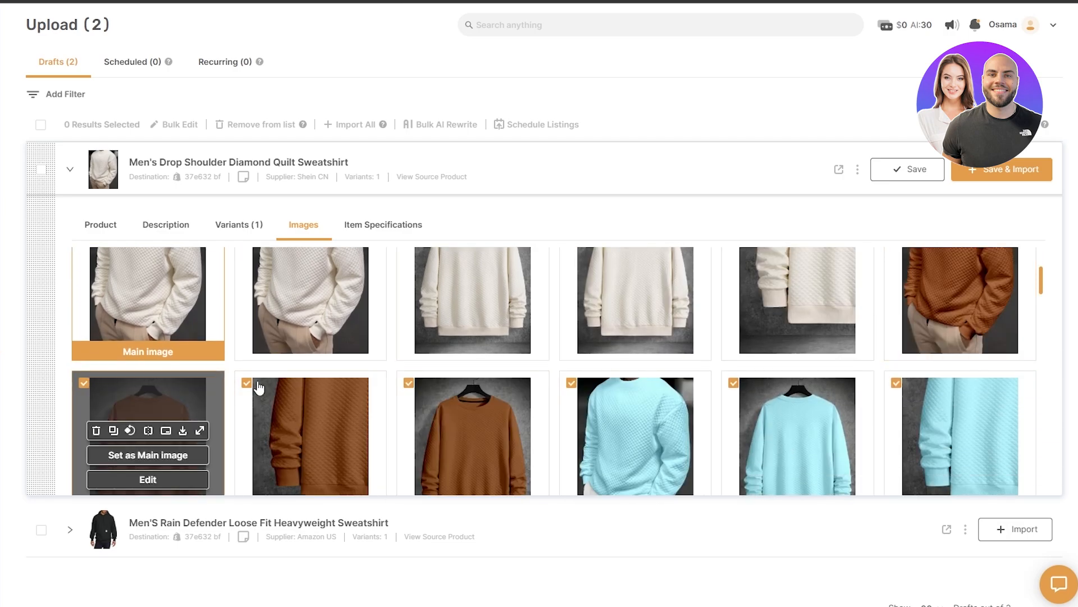
pyautogui.scroll(-5, 787, 384)
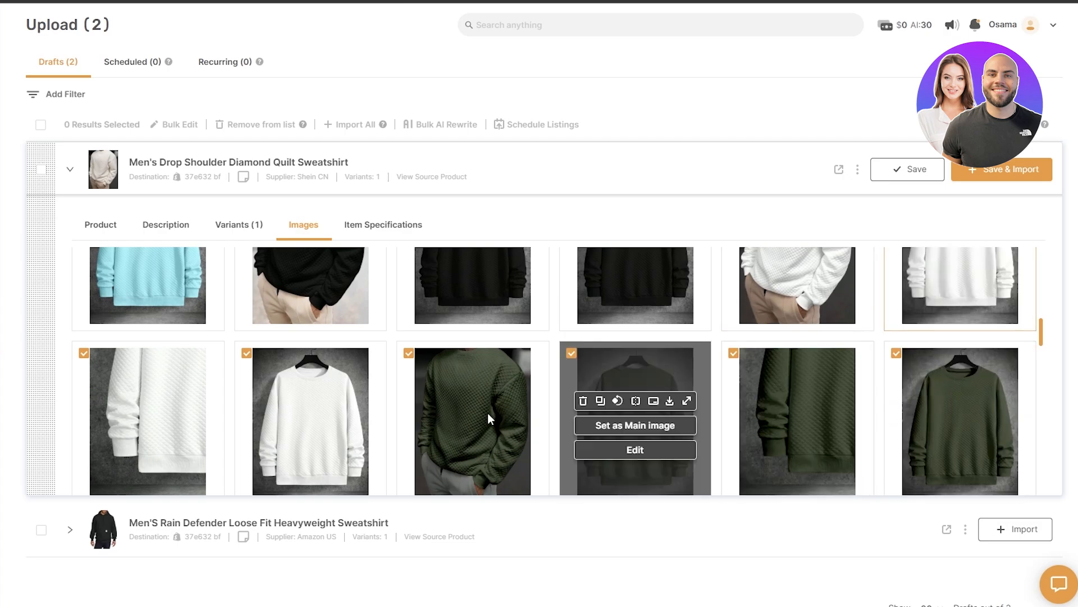
pyautogui.moveTo(523, 437)
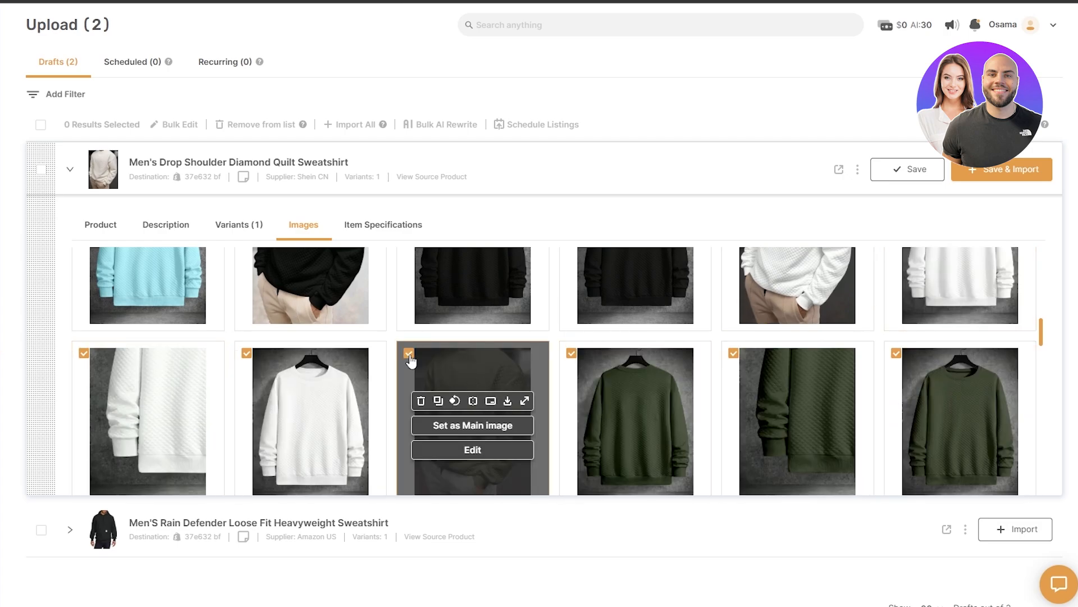
pyautogui.scroll(5, 410, 360)
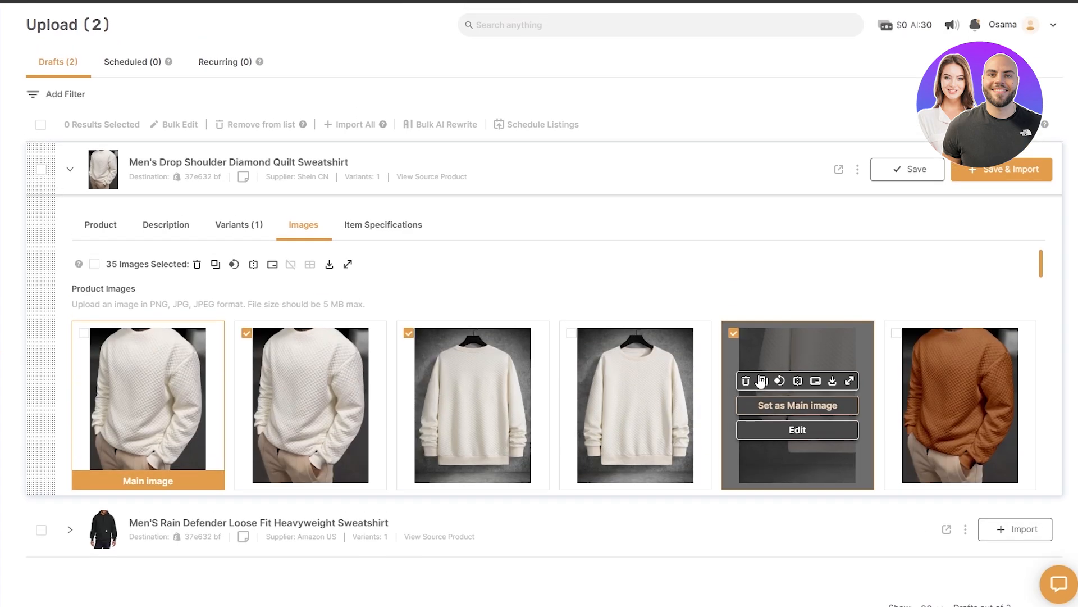
pyautogui.click(197, 264)
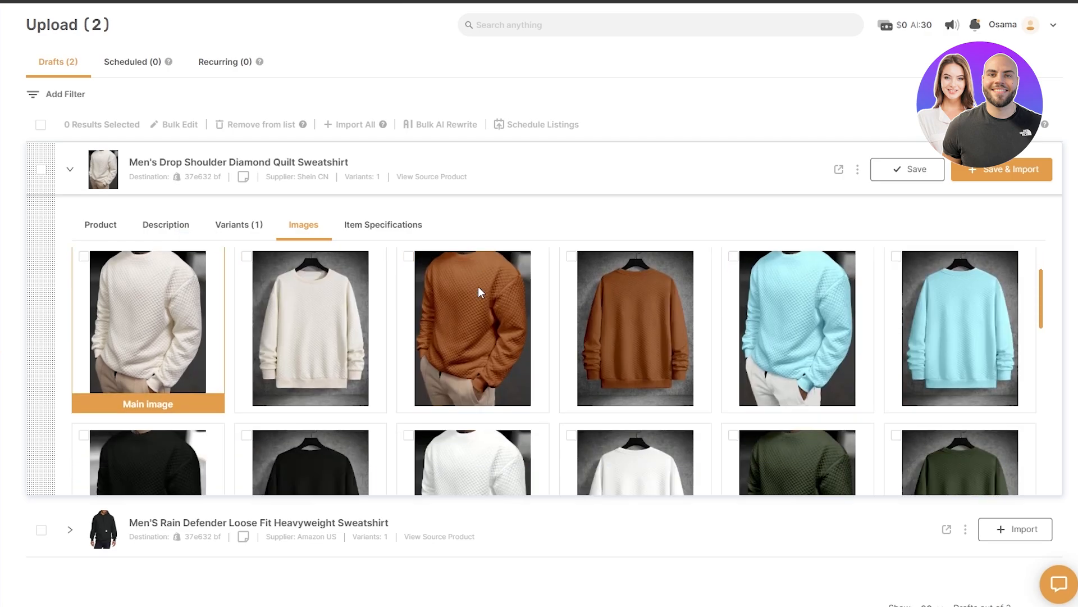
# Review the sweatshirt draft's remaining product images and its item specifications.
pyautogui.scroll(-5, 506, 314)
pyautogui.scroll(10, 570, 438)
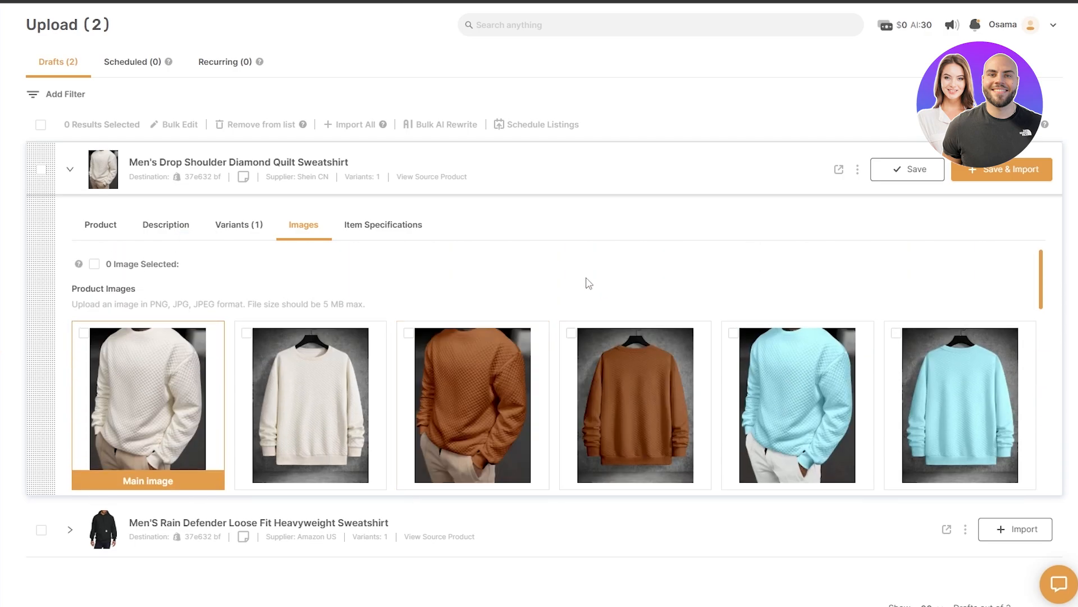
pyautogui.moveTo(270, 392)
pyautogui.scroll(-5, 268, 391)
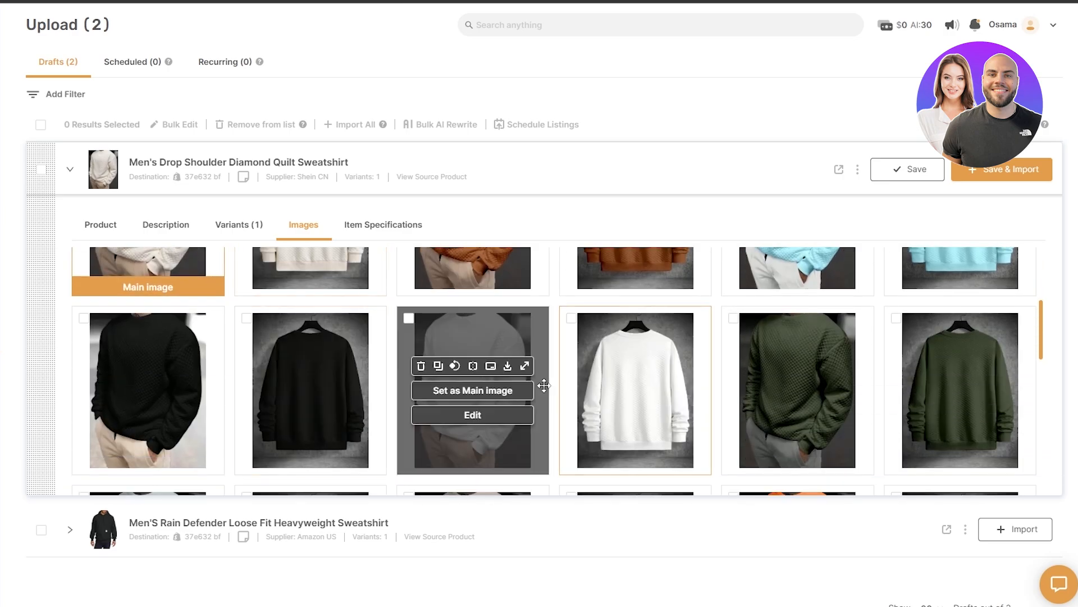
pyautogui.scroll(-3, 730, 405)
pyautogui.scroll(10, 565, 385)
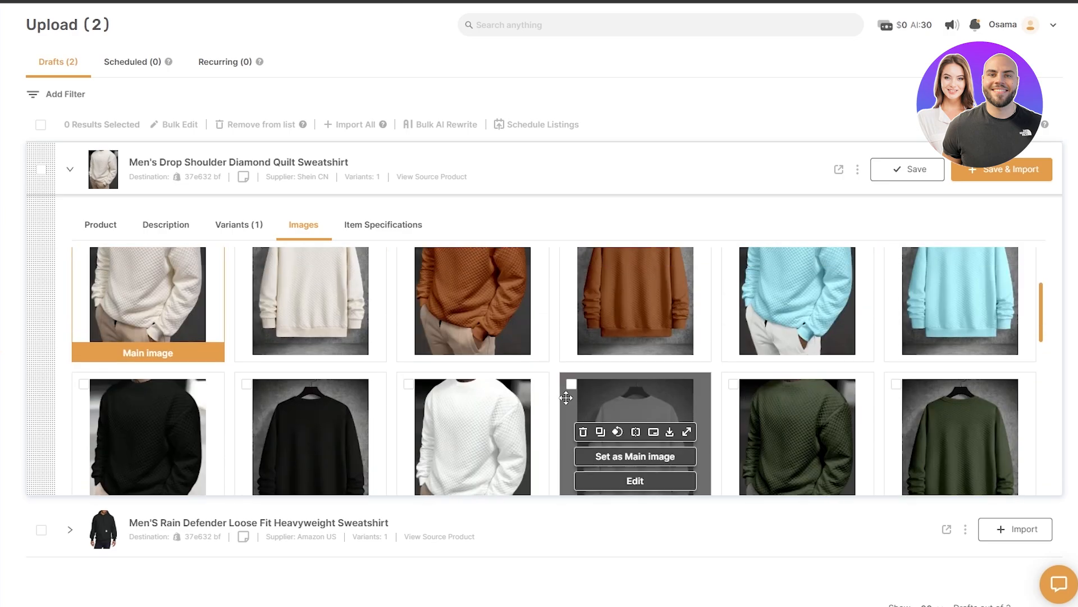
pyautogui.click(387, 230)
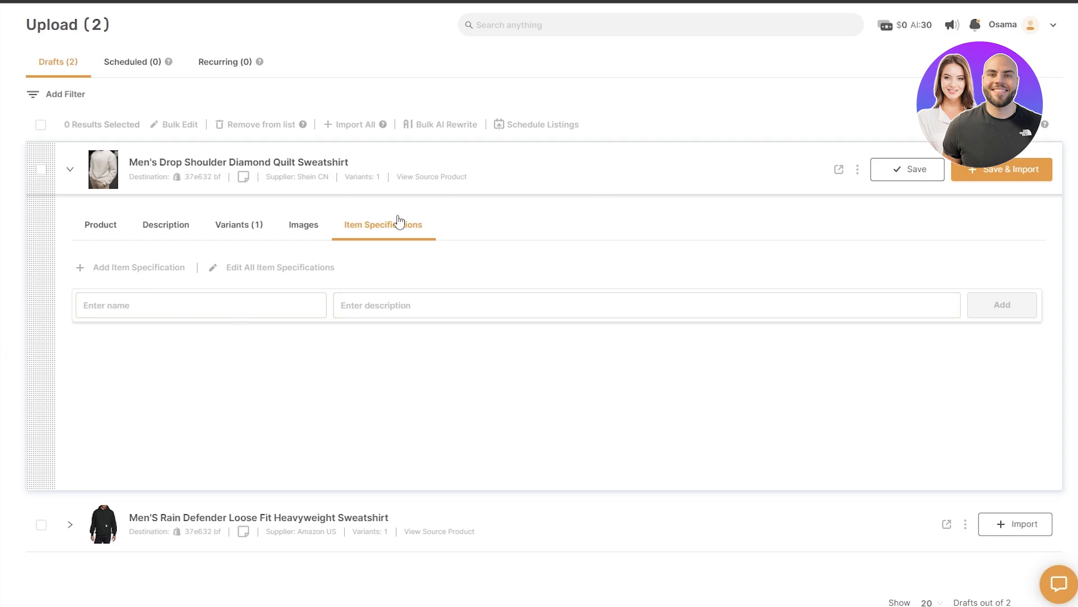
# Save and import the sweatshirt draft to the store, and open the product list in the Shopify admin.
pyautogui.click(985, 178)
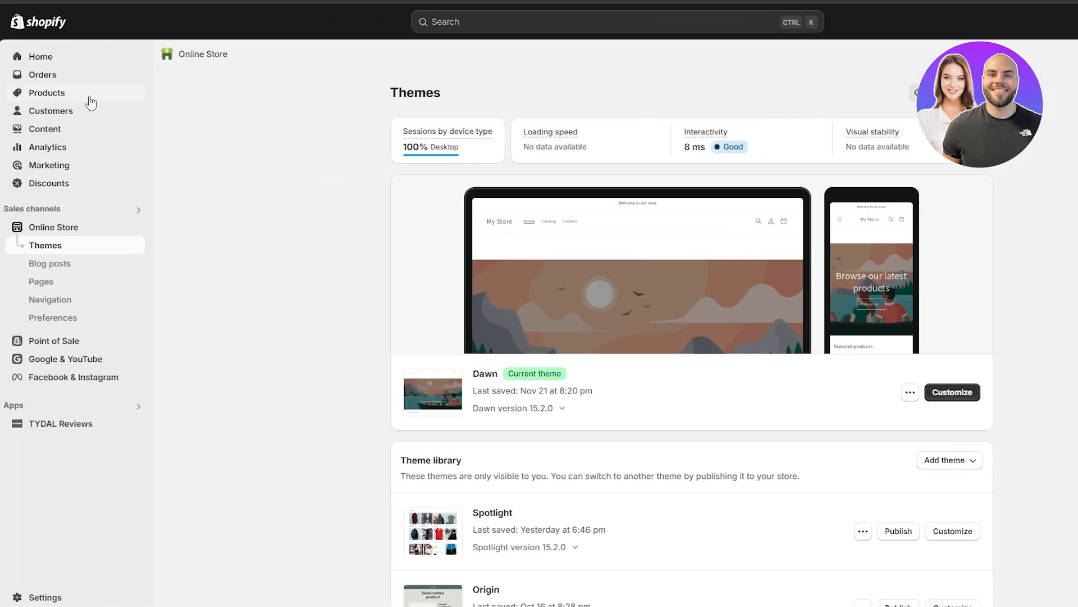
pyautogui.click(88, 98)
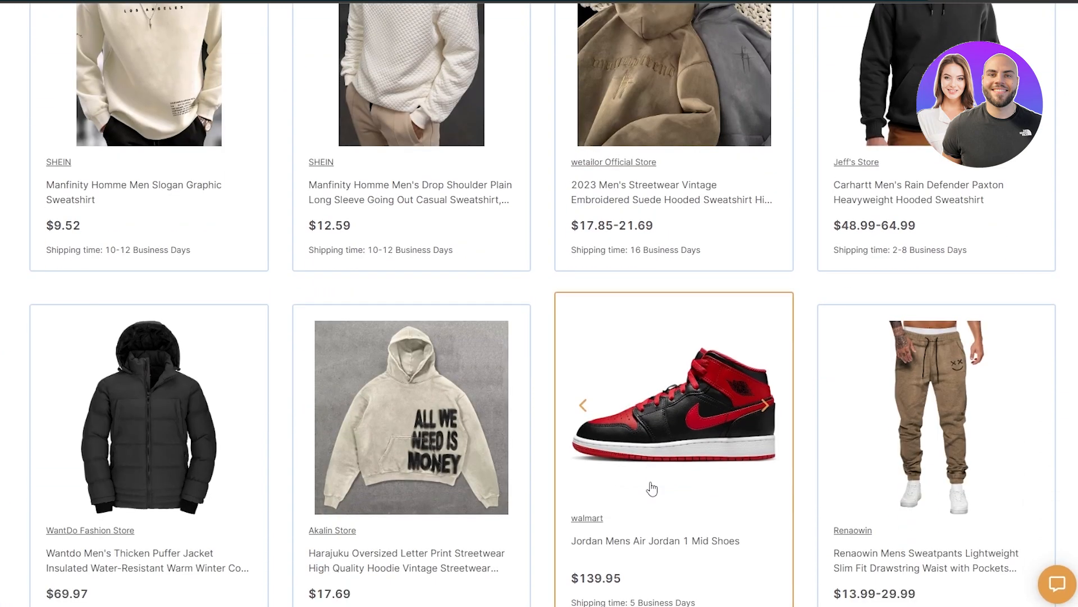
# Browse the men's clothing products in the AutoDS Marketplace, comparing their suppliers, prices and shipping times.
pyautogui.scroll(-2, 651, 488)
pyautogui.scroll(-4, 619, 482)
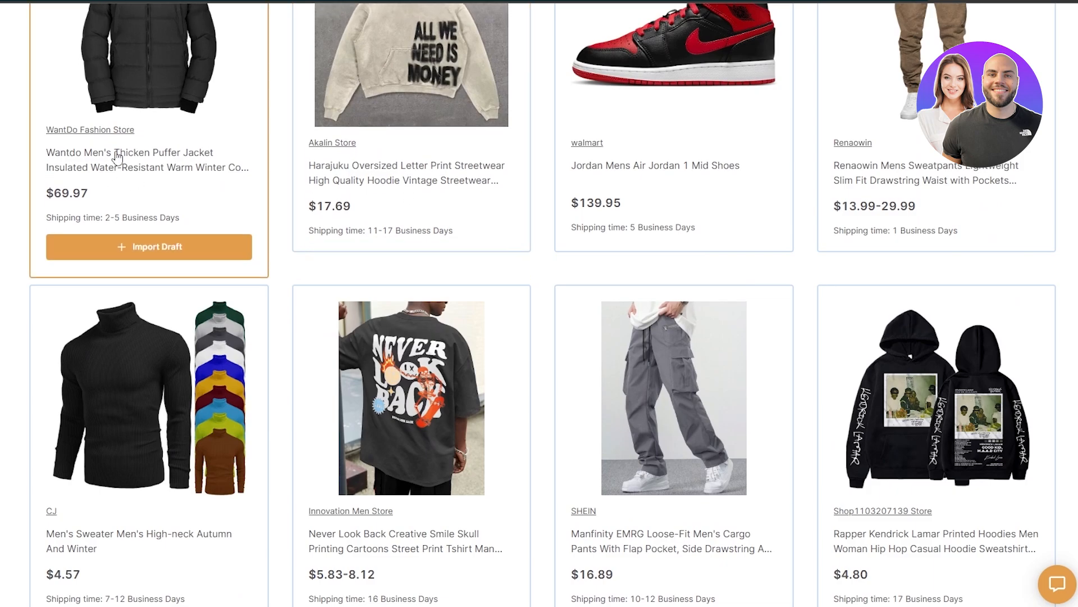
pyautogui.scroll(-2, 46, 373)
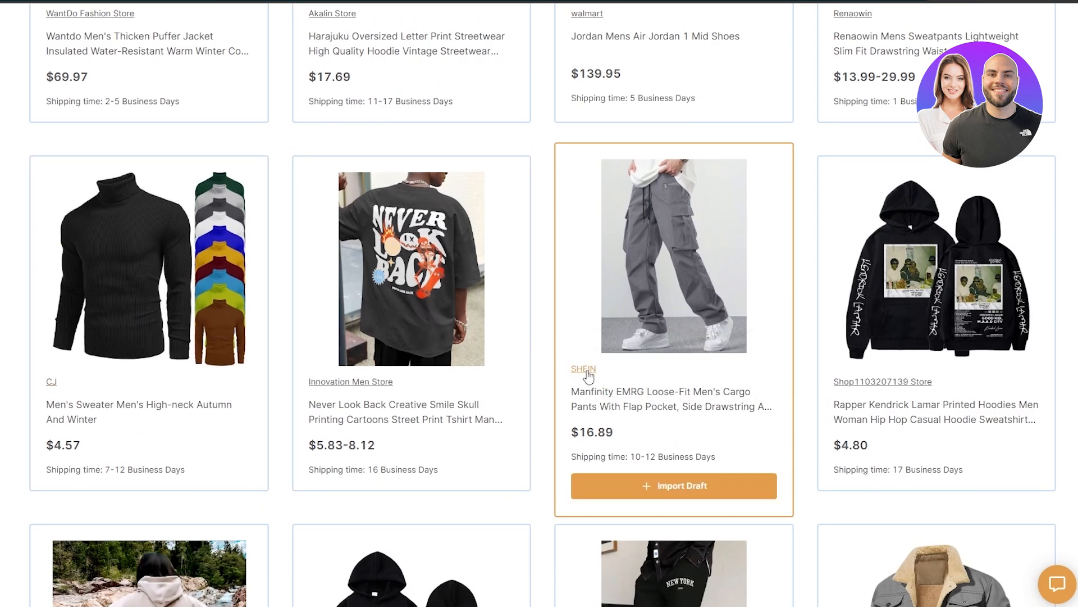
pyautogui.scroll(10, 584, 375)
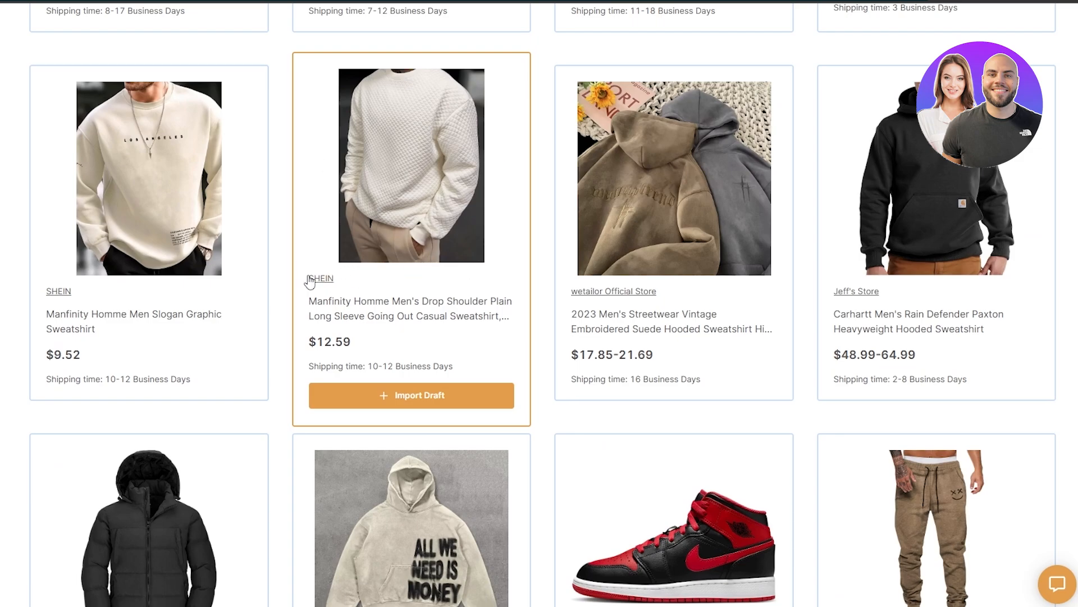
pyautogui.scroll(-6, 869, 275)
pyautogui.scroll(2, 650, 304)
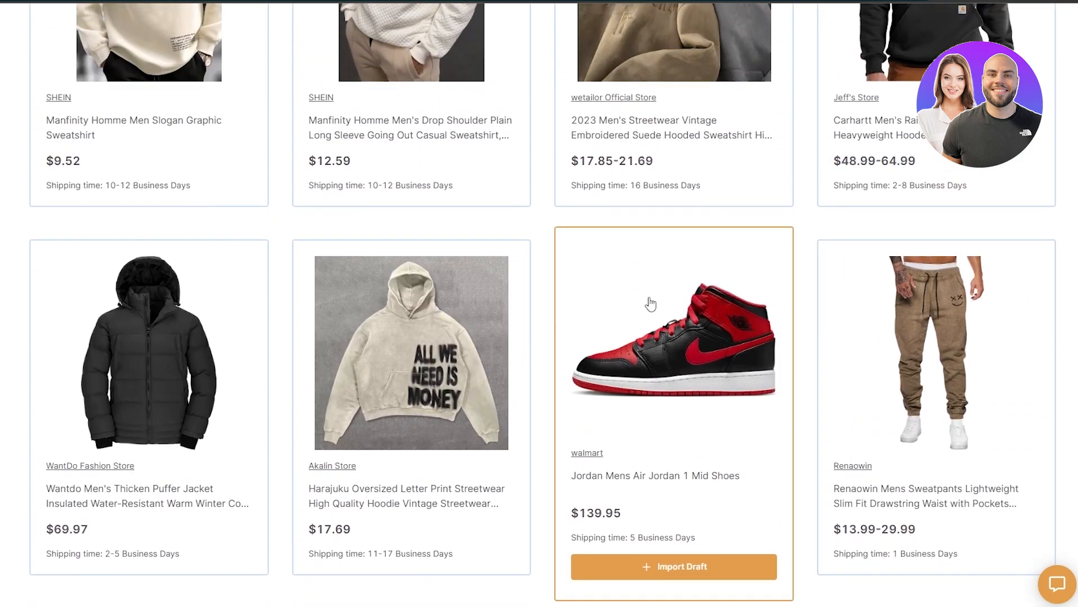
pyautogui.scroll(-4, 664, 164)
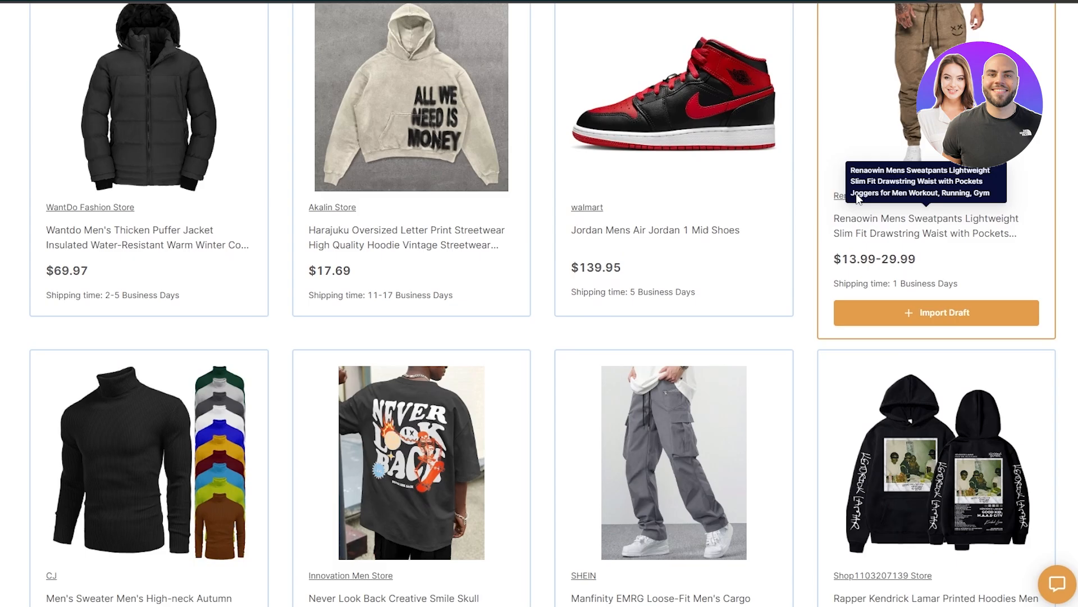
pyautogui.scroll(-8, 615, 385)
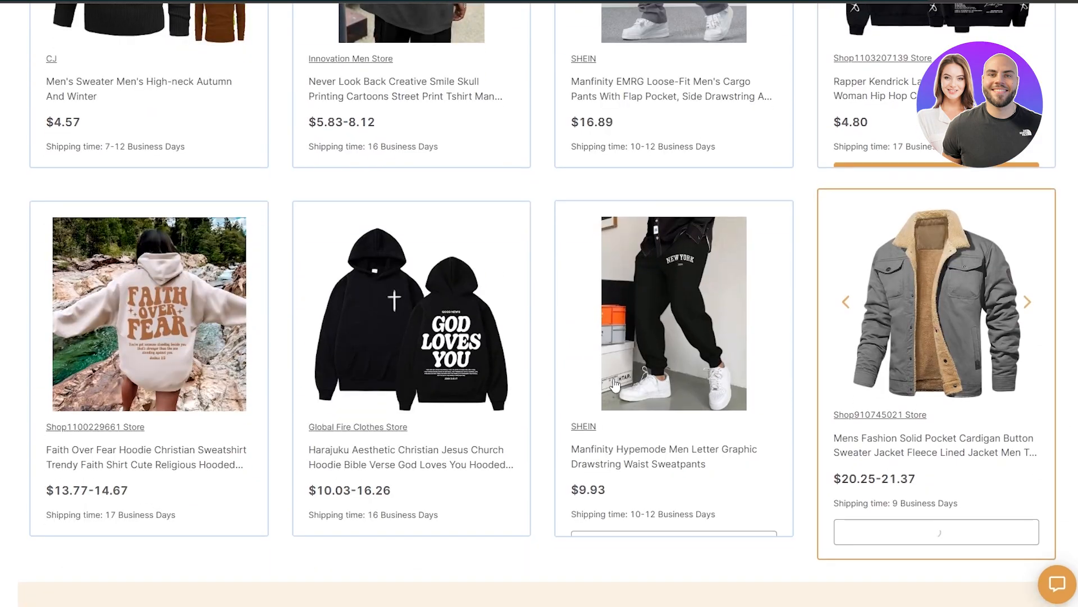
pyautogui.scroll(-7, 505, 356)
pyautogui.scroll(6, 905, 404)
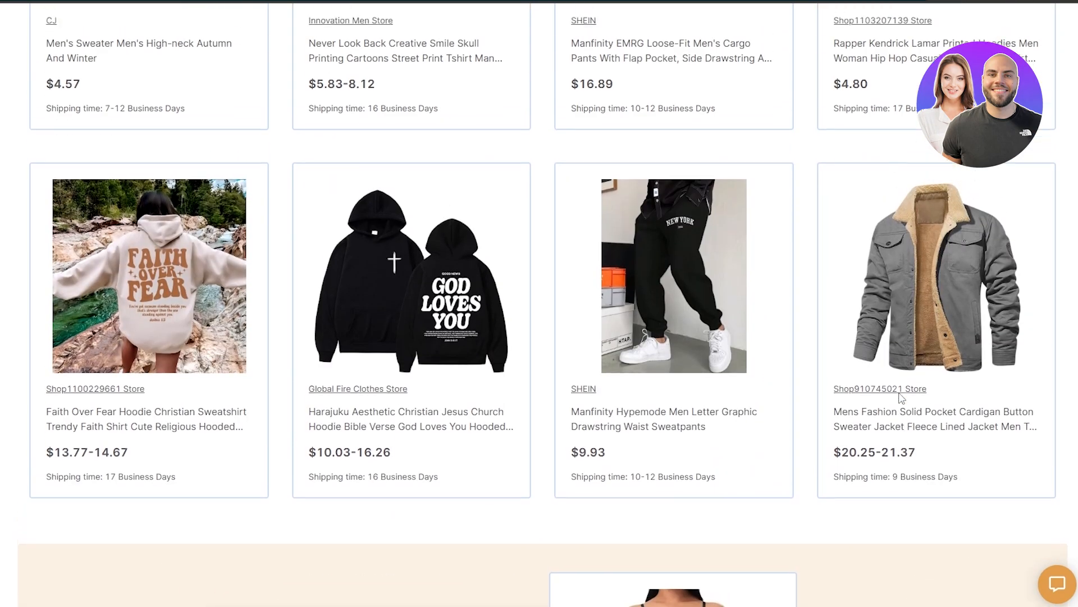
pyautogui.scroll(20, 902, 398)
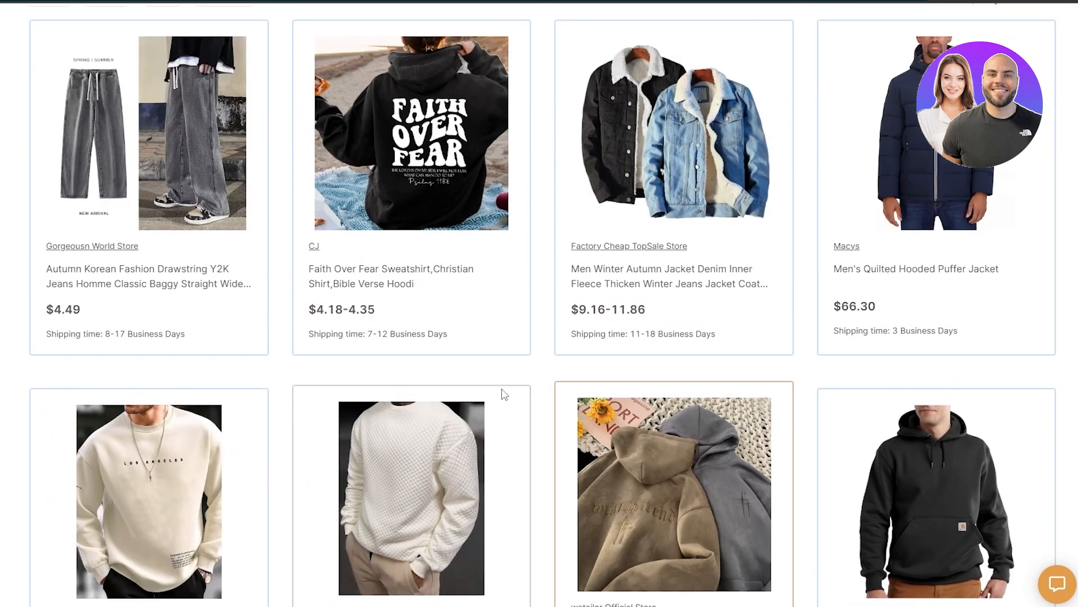
pyautogui.scroll(5, 504, 395)
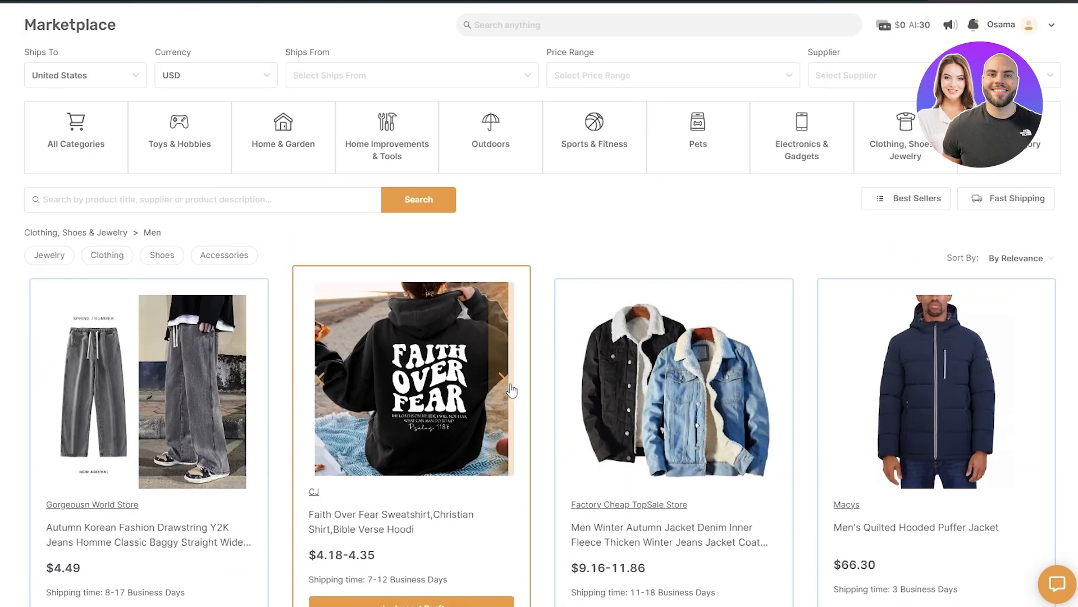
# Open AutoDS Finder for adding products and set the Best Sellers amount to 1.
pyautogui.moveTo(61, 105)
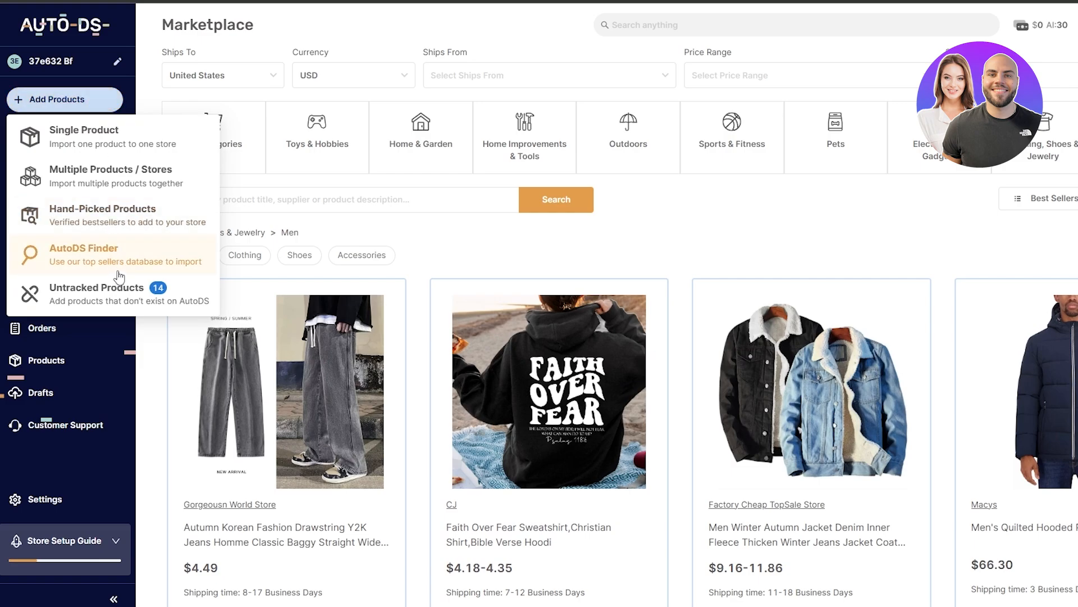
pyautogui.click(129, 250)
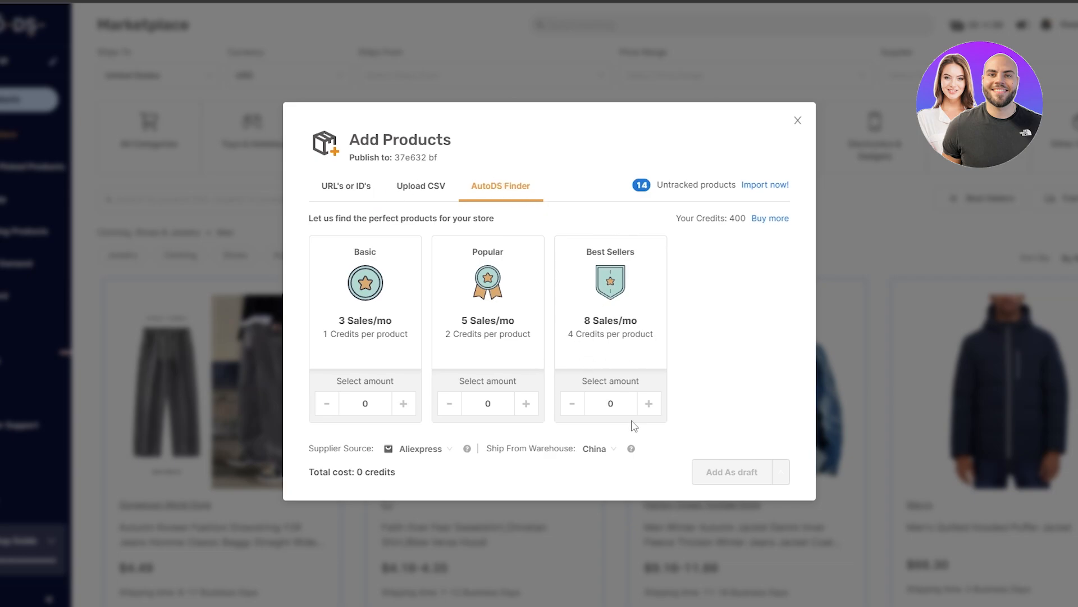
pyautogui.moveTo(735, 222); pyautogui.dragTo(746, 224)
pyautogui.click(650, 413)
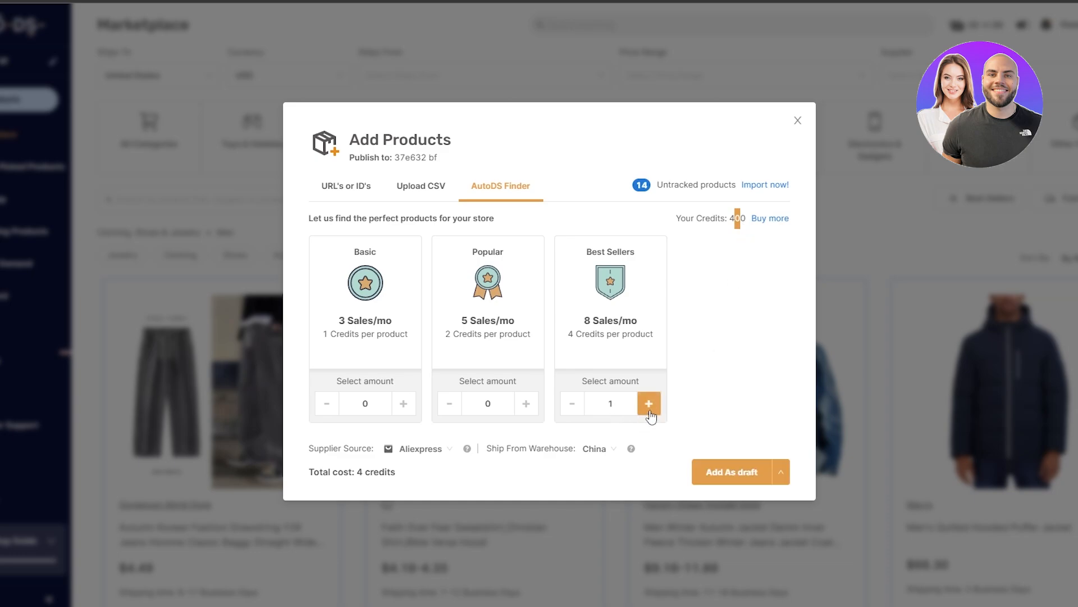
# Try United States and United Kingdom as the ship-from warehouse, return it to China, and view the available supplier sources.
pyautogui.click(604, 452)
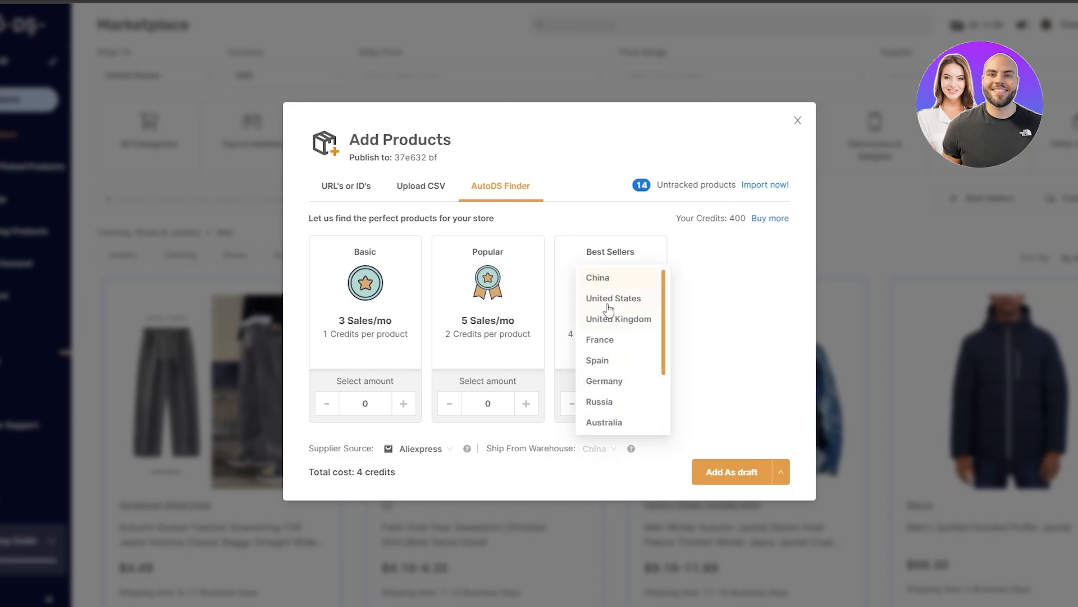
pyautogui.click(608, 309)
pyautogui.click(601, 448)
pyautogui.click(618, 319)
pyautogui.click(618, 450)
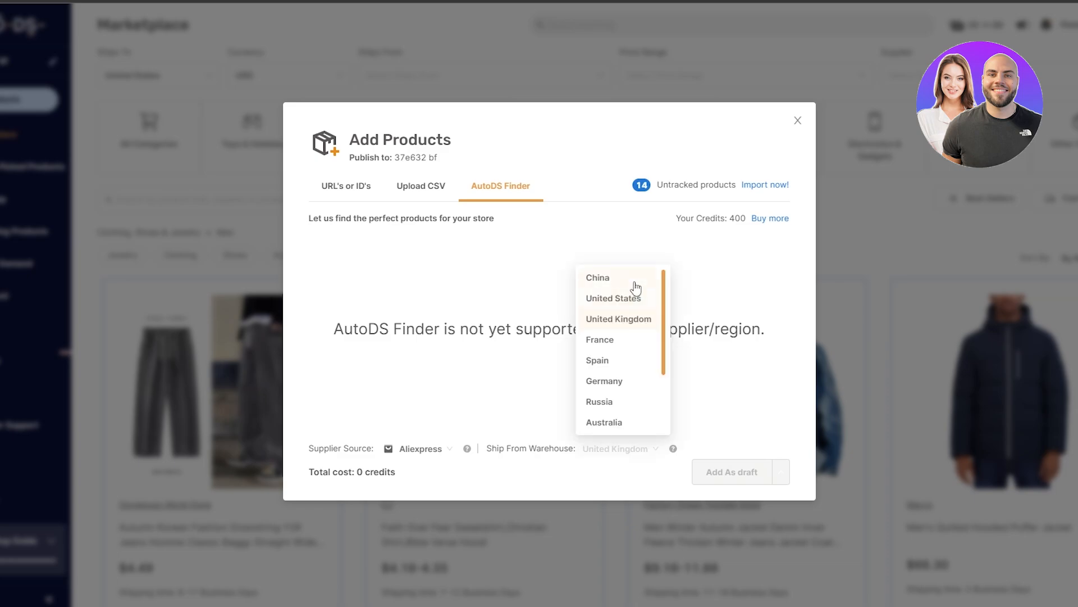
pyautogui.click(598, 278)
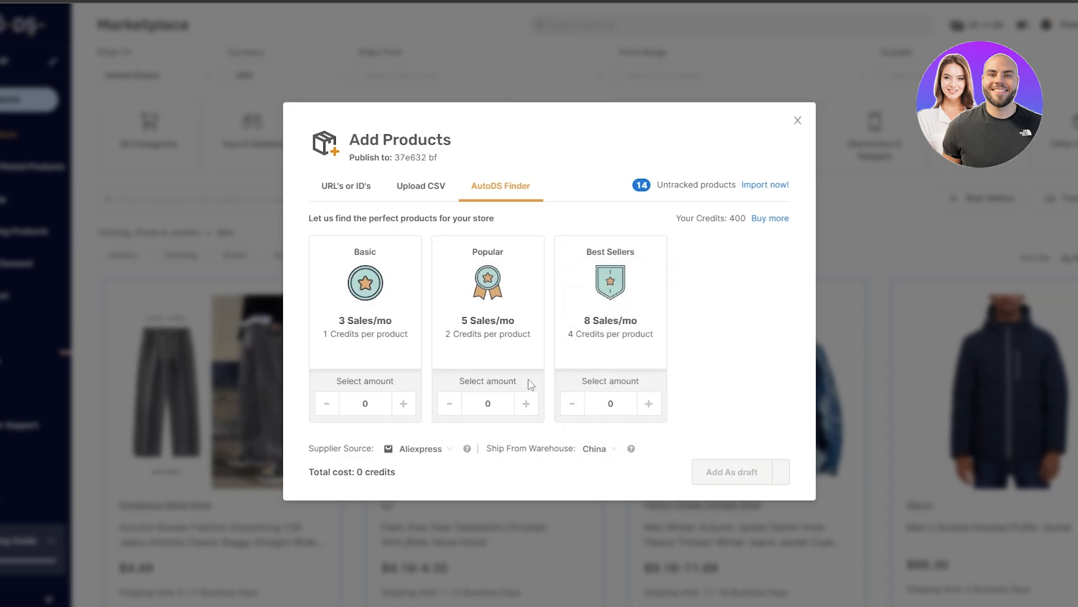
pyautogui.click(433, 449)
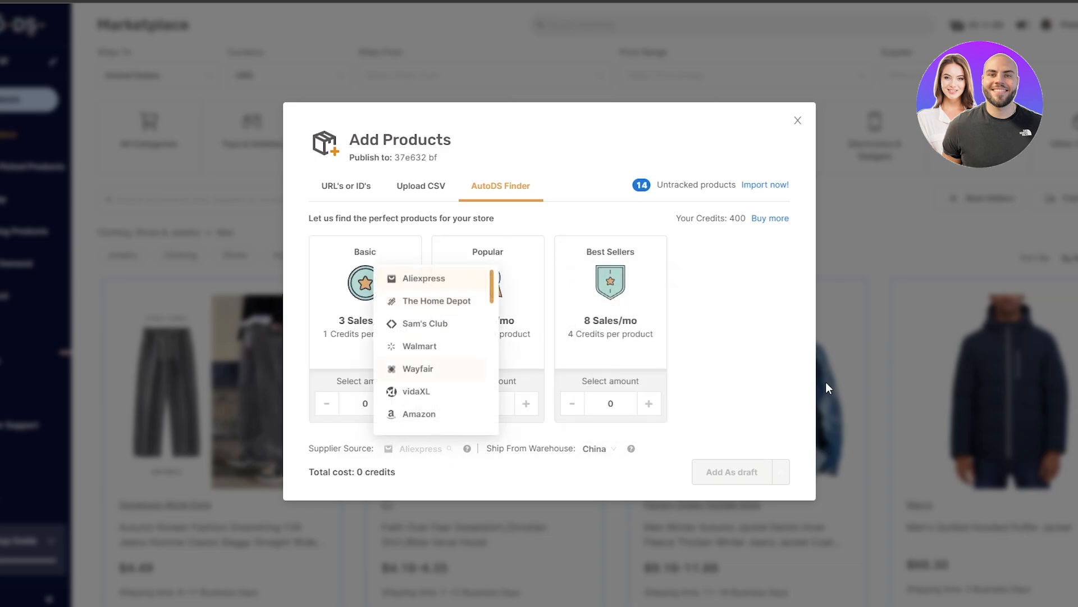
pyautogui.click(716, 345)
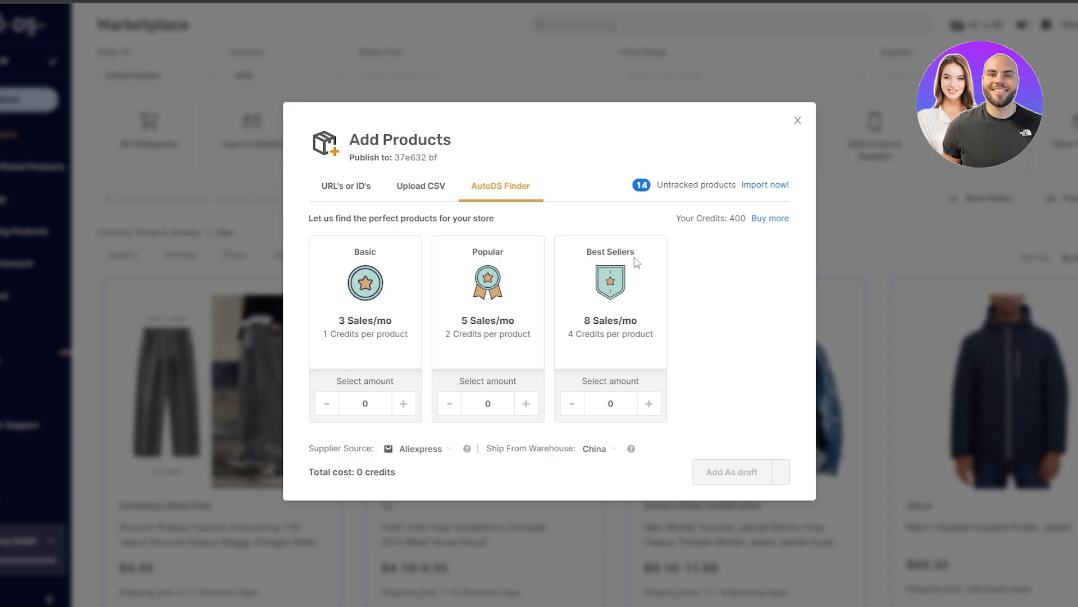
# Add 5 Best Sellers products from AutoDS Finder as drafts and open the drafts page to track their creation.
pyautogui.tripleClick(654, 410)
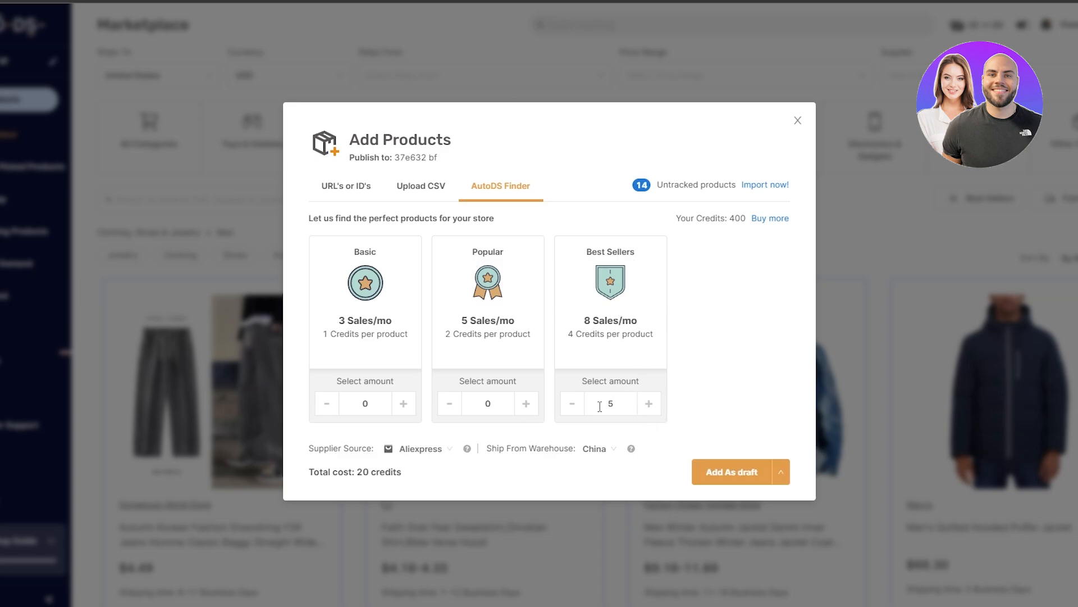
pyautogui.click(595, 351)
pyautogui.moveTo(611, 411); pyautogui.dragTo(616, 411)
pyautogui.click(593, 352)
pyautogui.moveTo(355, 476); pyautogui.dragTo(373, 477)
pyautogui.click(780, 477)
pyautogui.click(741, 472)
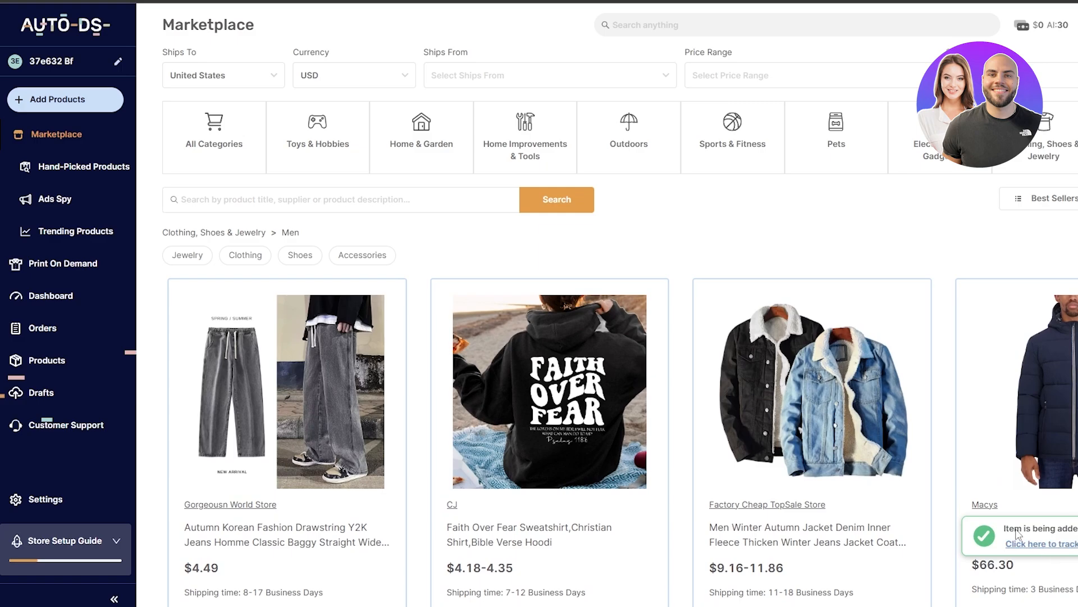
pyautogui.click(1061, 550)
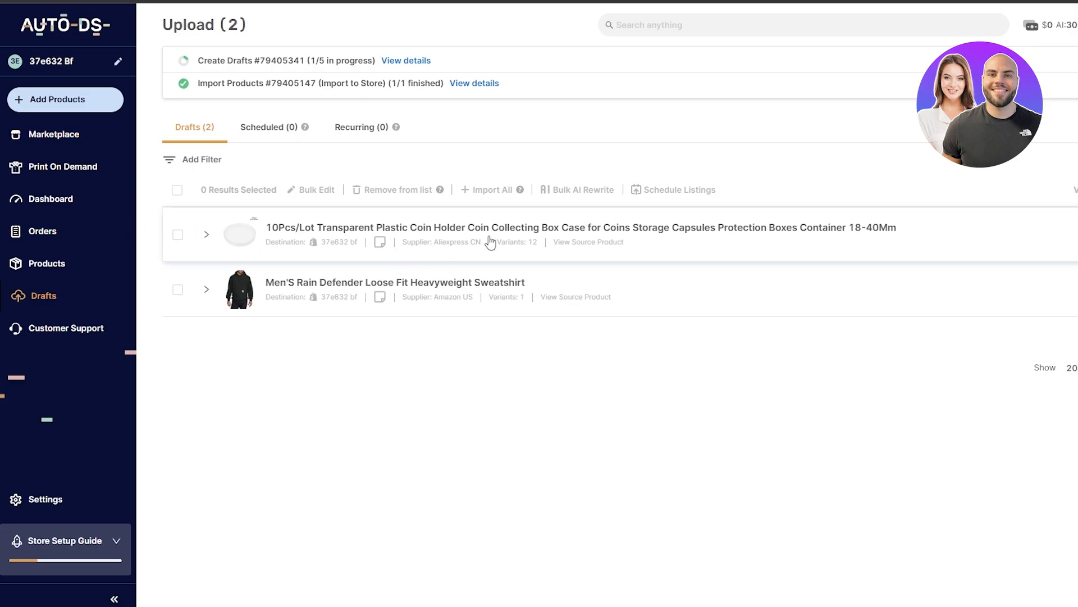
# Reopen AutoDS Finder for adding products, review the URL or ID, CSV upload and Finder options, and close the dialog.
pyautogui.click(62, 99)
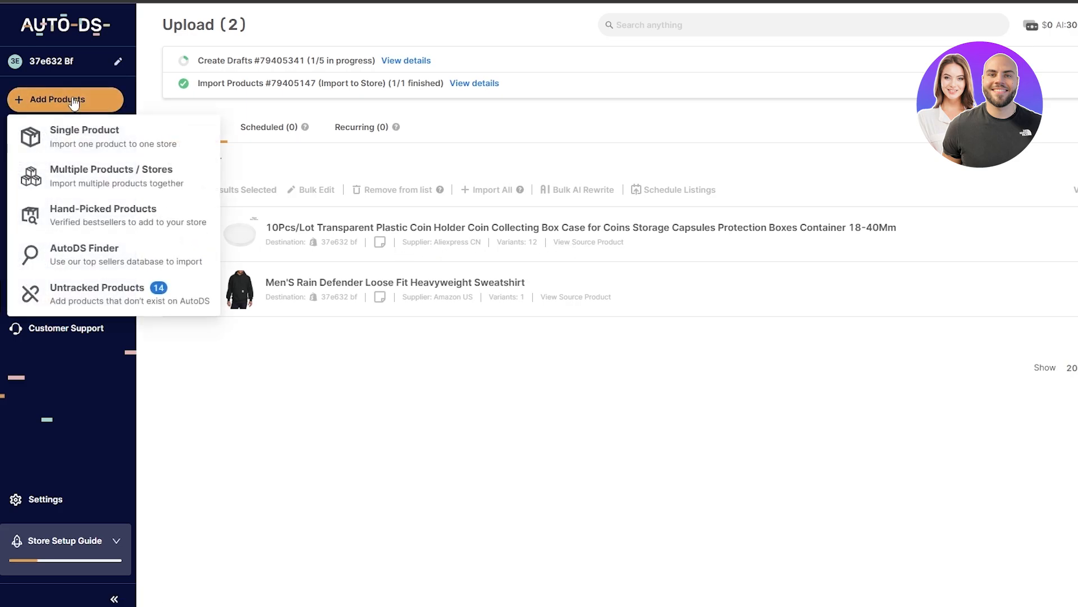
pyautogui.click(102, 255)
pyautogui.click(410, 185)
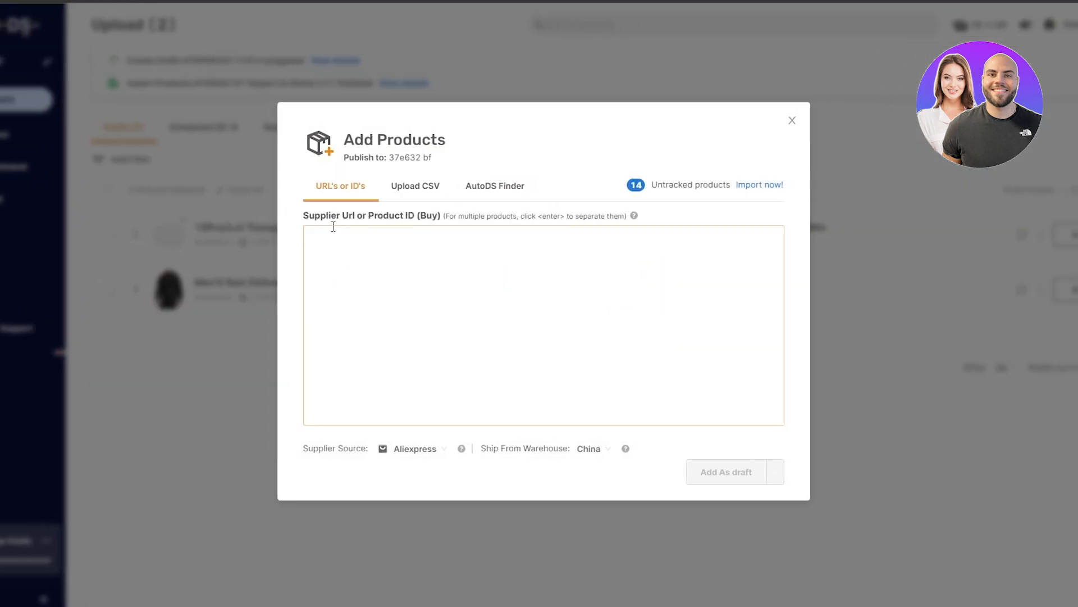
pyautogui.click(414, 185)
pyautogui.click(484, 192)
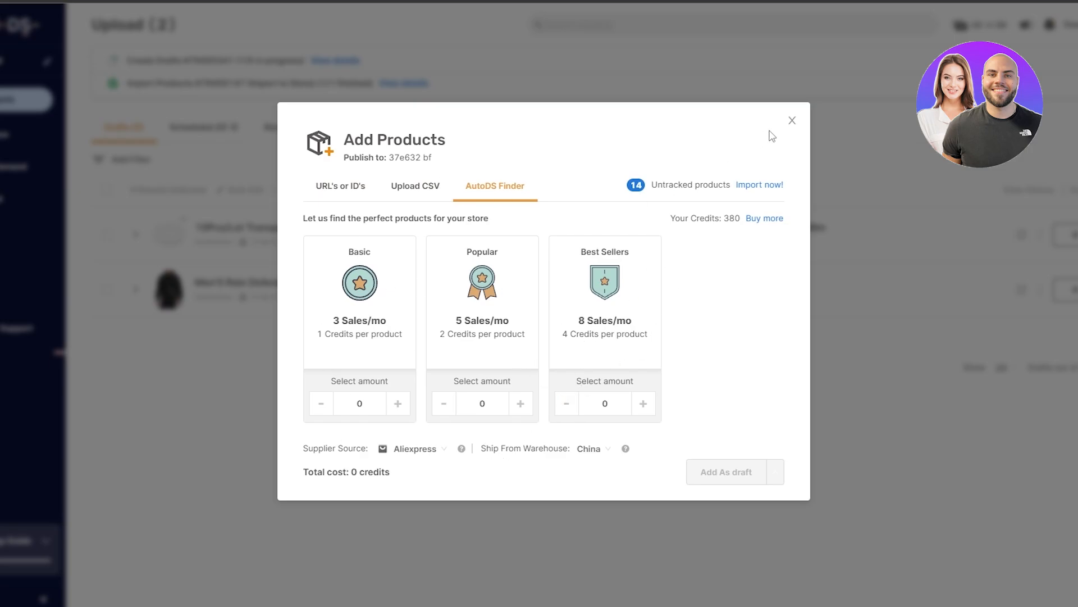
pyautogui.click(792, 120)
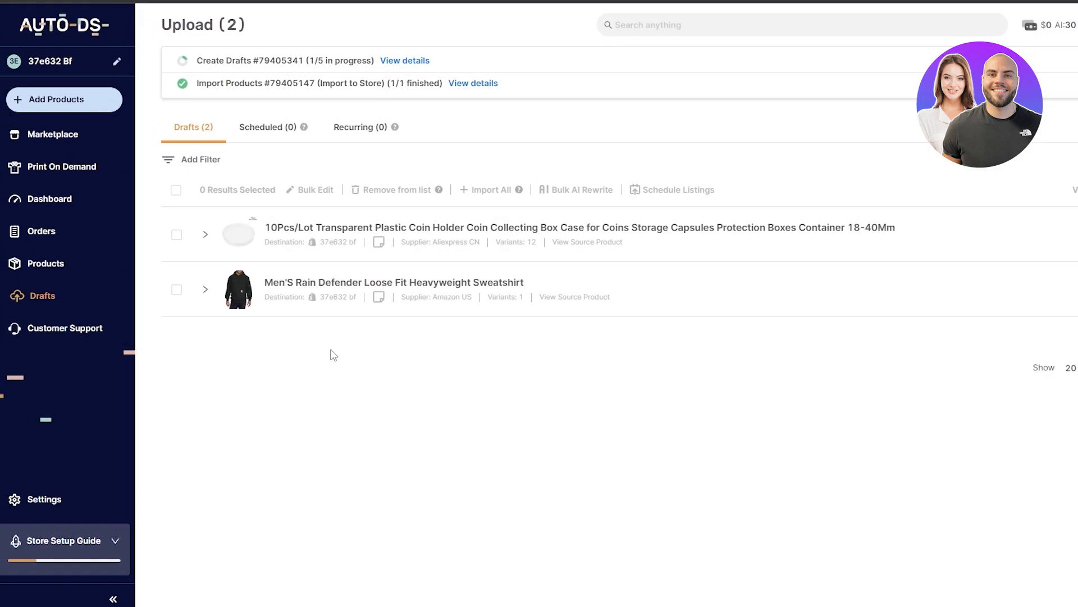